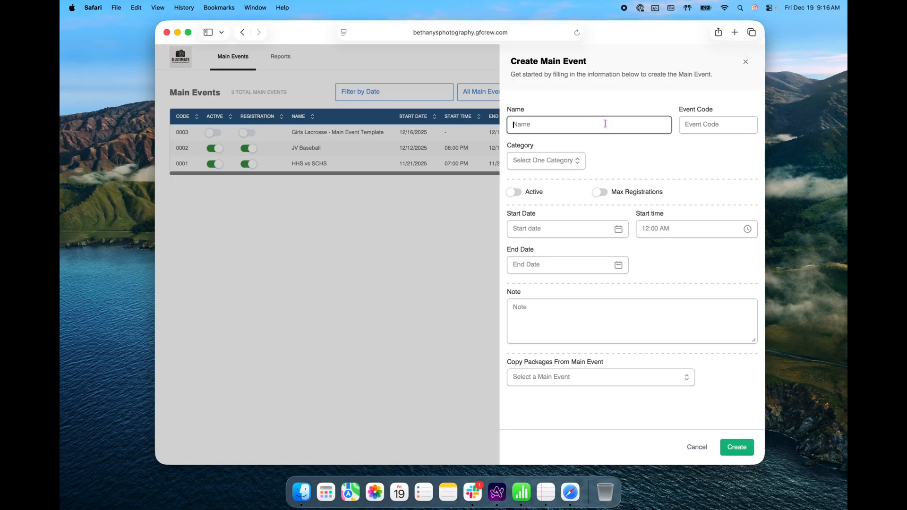
- Name the event High School Basketball, with code 0004, category Basketball, active, and 5 maximum registrations
text(hool Basketball)
click(704, 124)
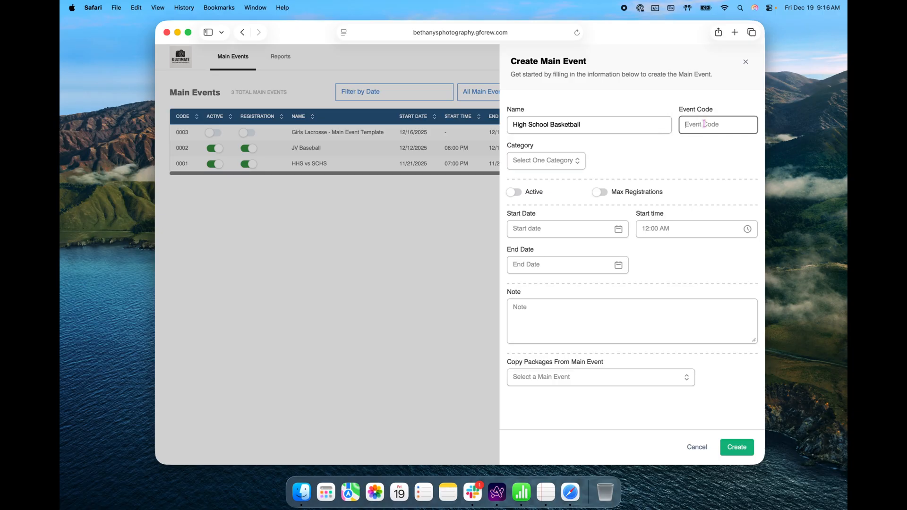
text(00)
click(562, 164)
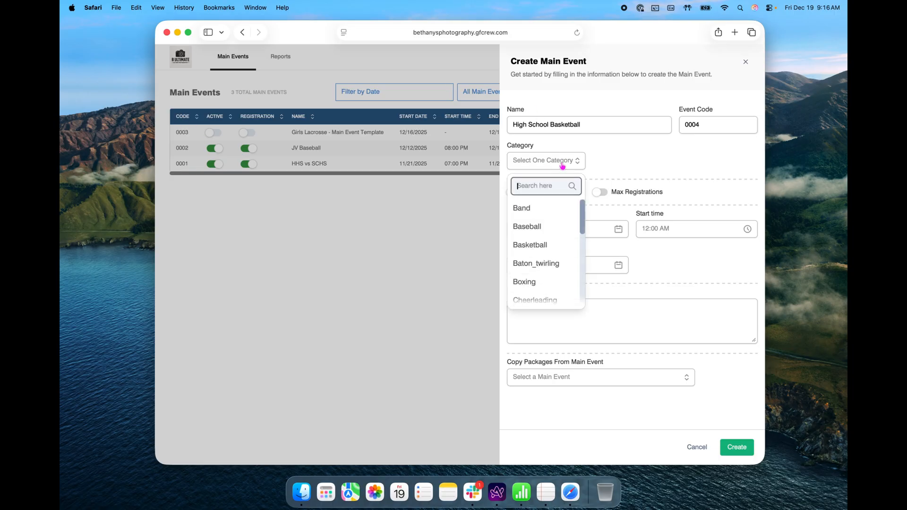
click(553, 246)
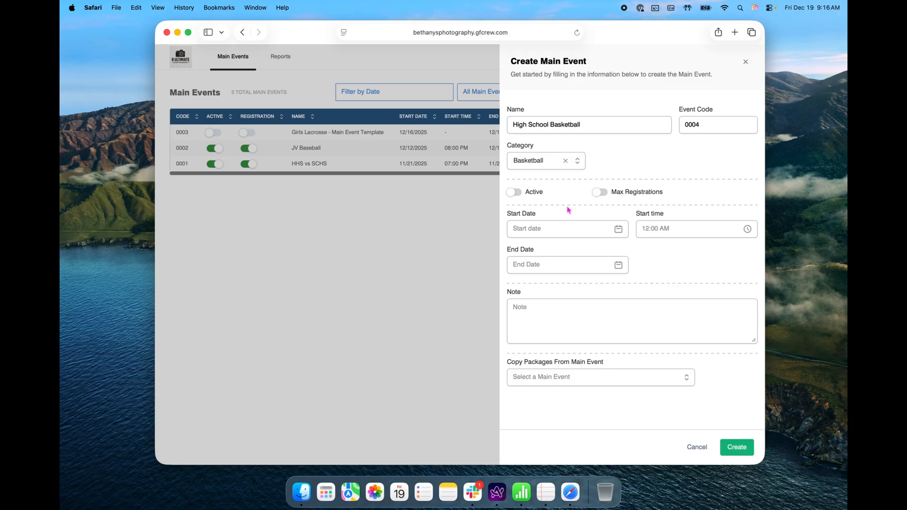
click(512, 195)
click(600, 192)
click(721, 192)
text(5)
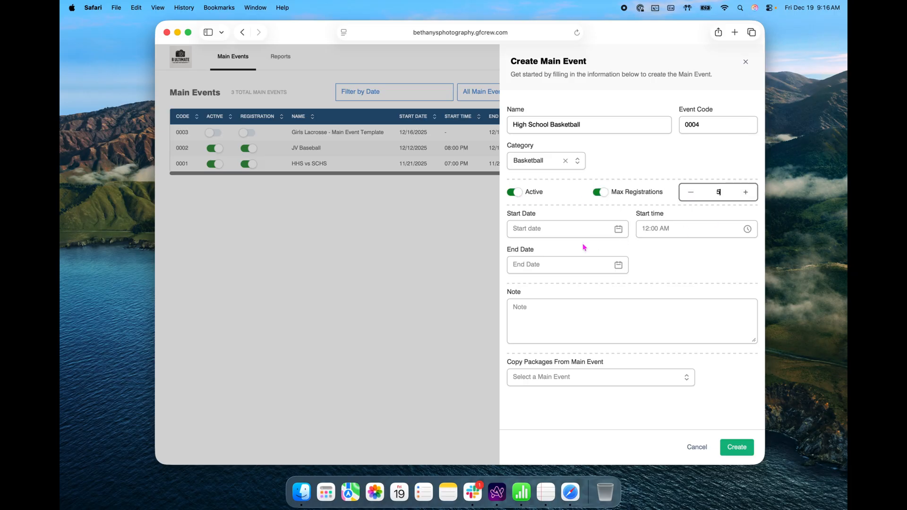
- Schedule it for 12/20/2025 at 7:00 PM and create the event
click(619, 229)
click(614, 340)
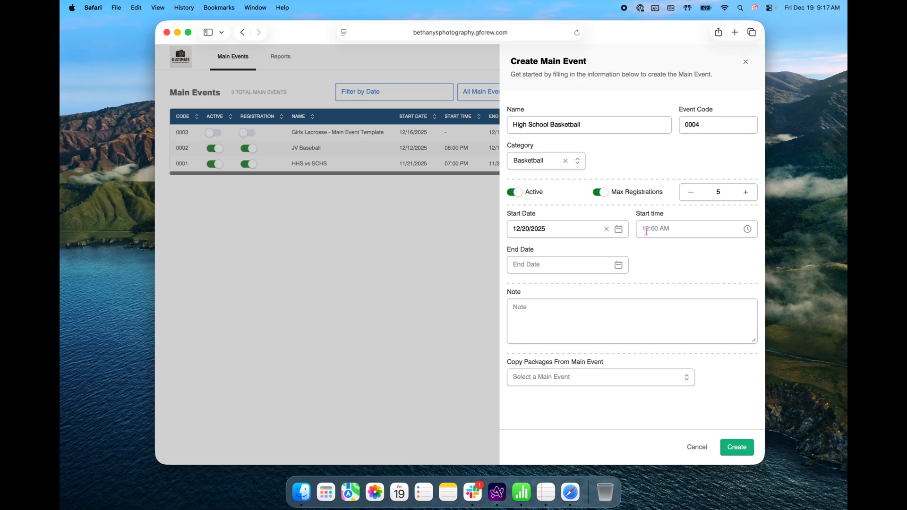
click(647, 230)
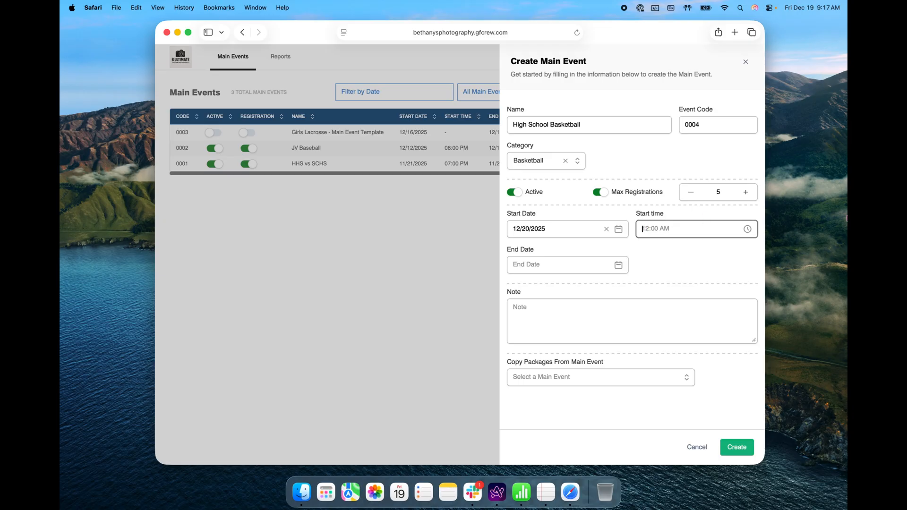
text(7:00 PM)
click(596, 271)
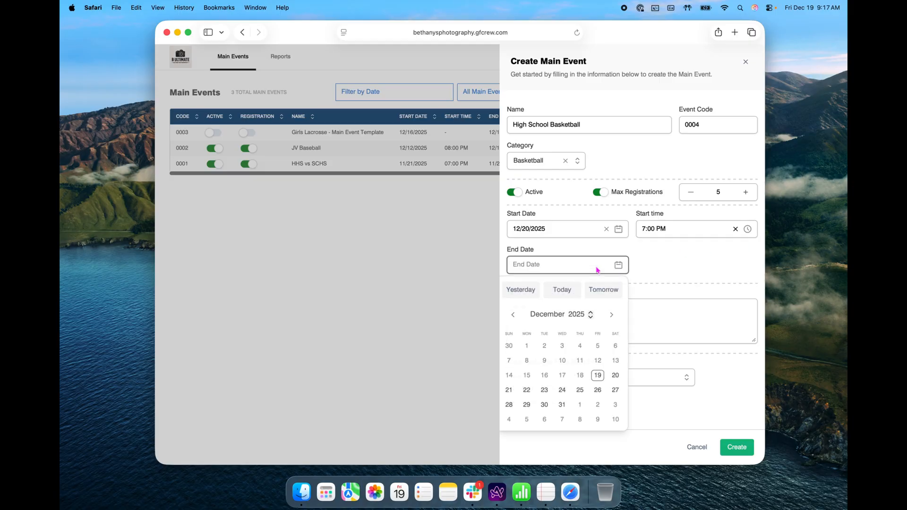
click(616, 376)
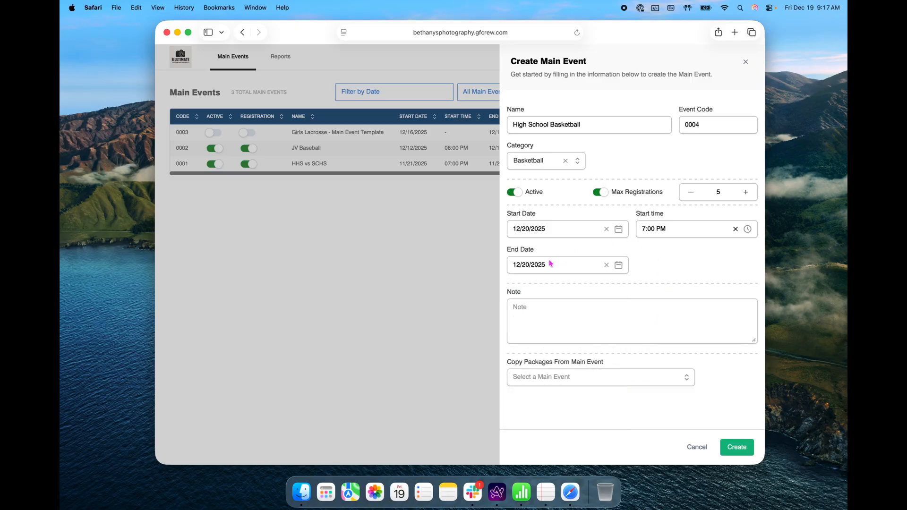
click(738, 448)
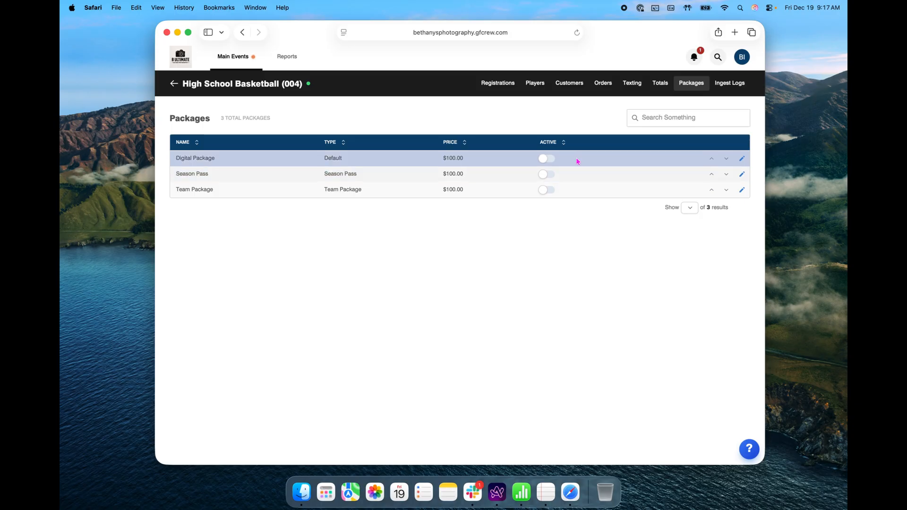
- Activate the Digital Package and change its price from 100 to 65
click(541, 160)
click(743, 160)
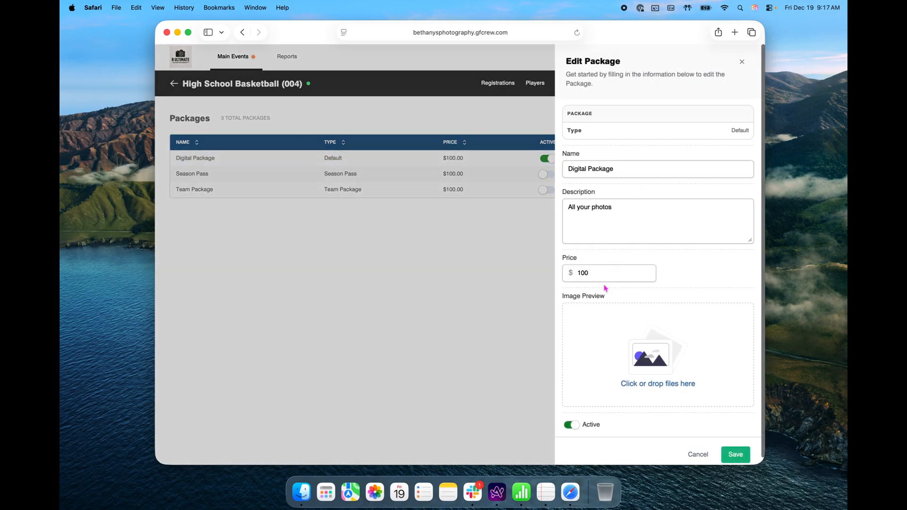
drag(607, 273, 563, 271)
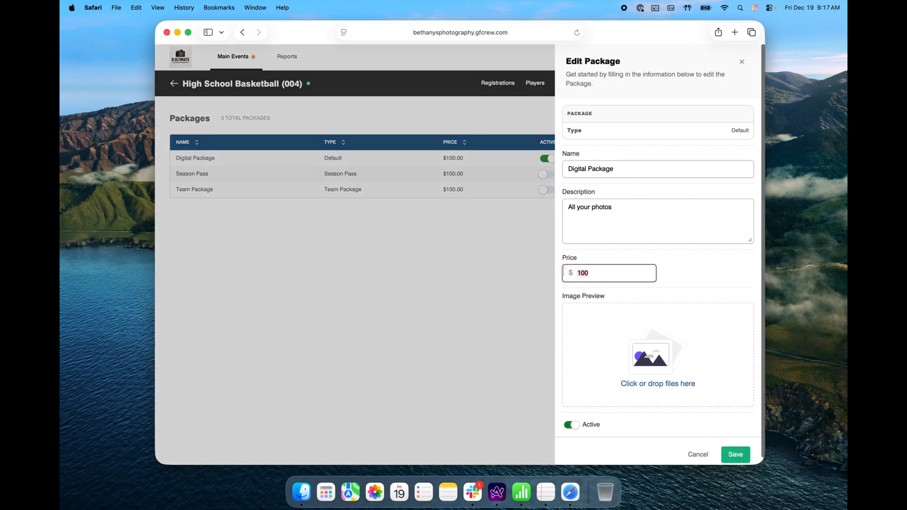
text(65)
click(622, 337)
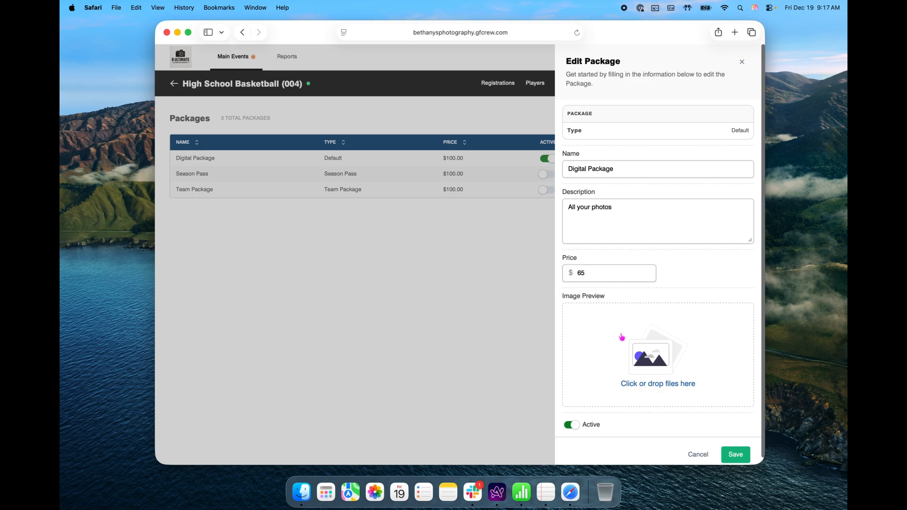
- Upload Untitled.png as the package preview image and save the changes
click(694, 367)
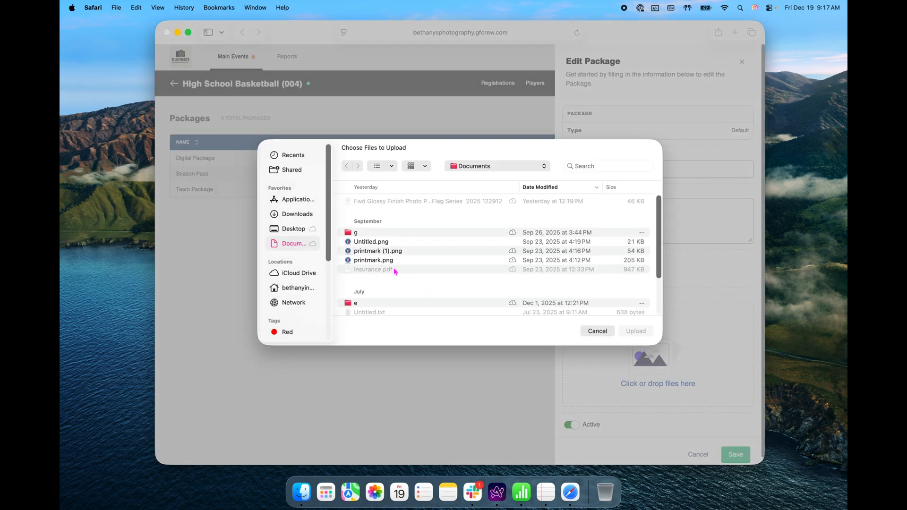
scroll(382, 244, down, 3)
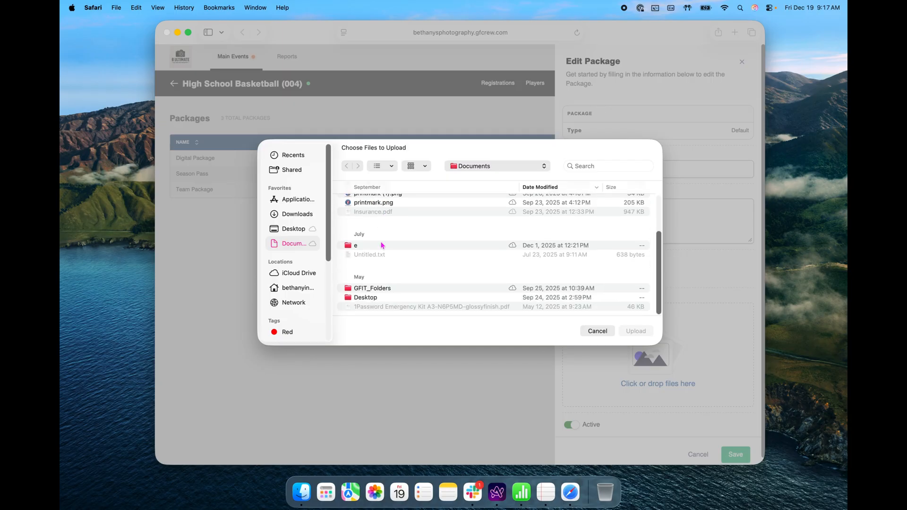
click(390, 207)
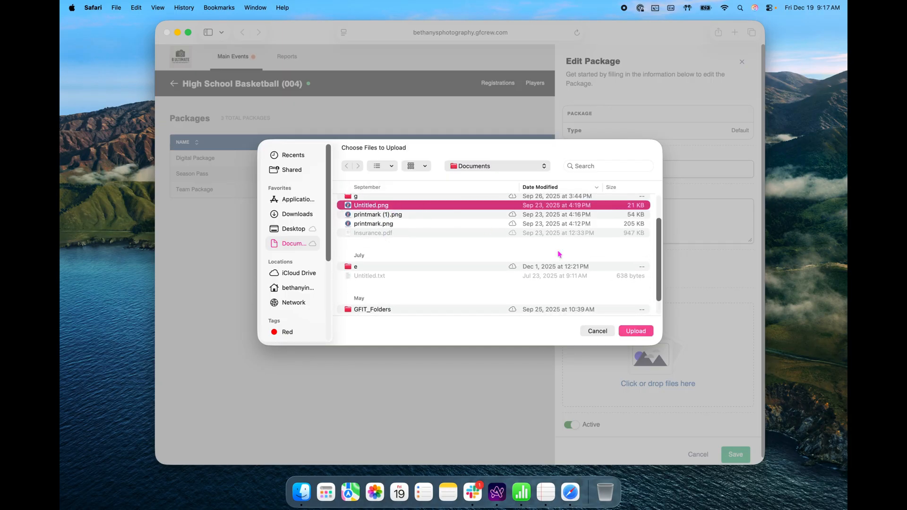
click(647, 331)
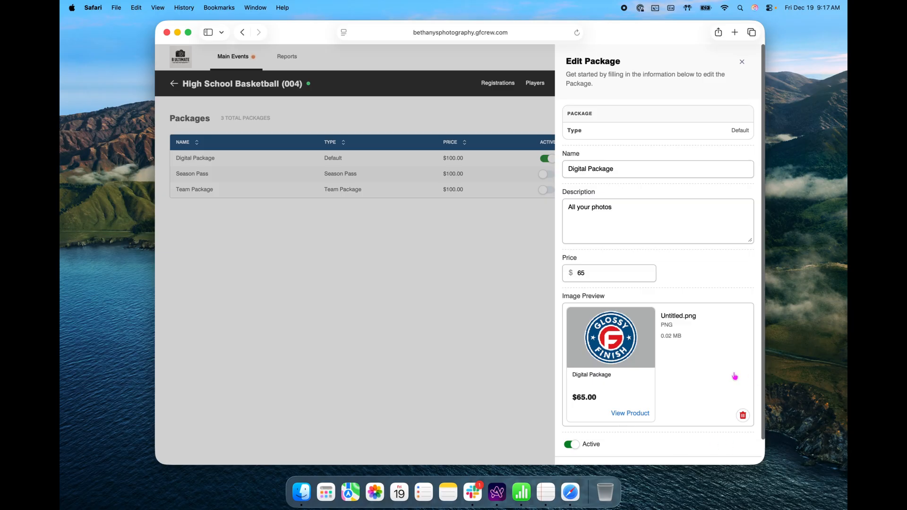
scroll(734, 376, down, 2)
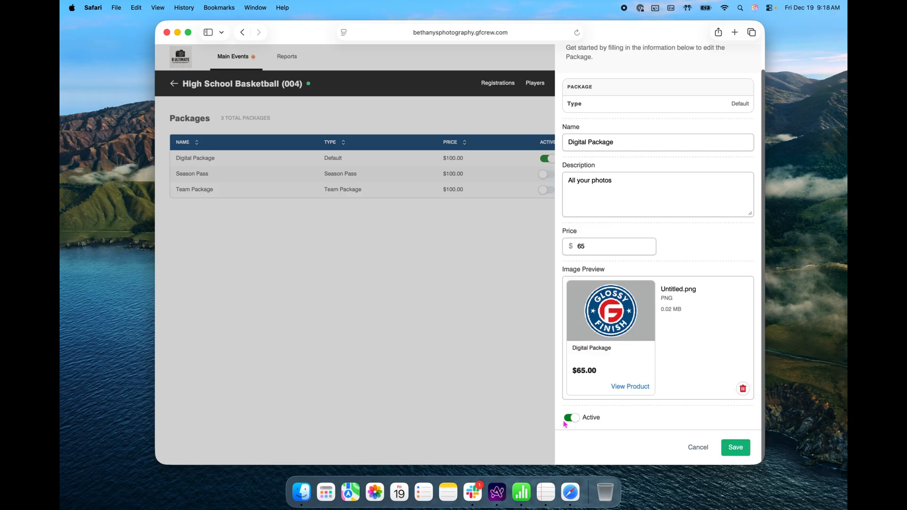
click(734, 448)
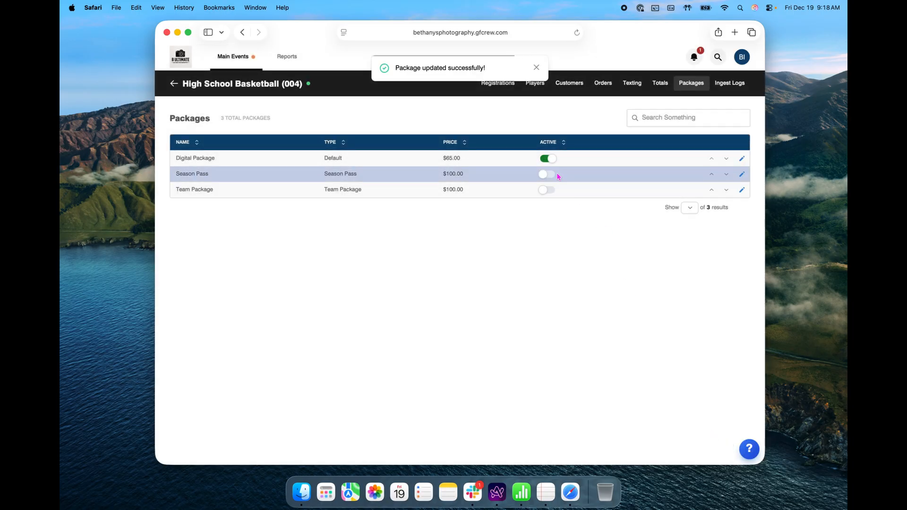
click(539, 67)
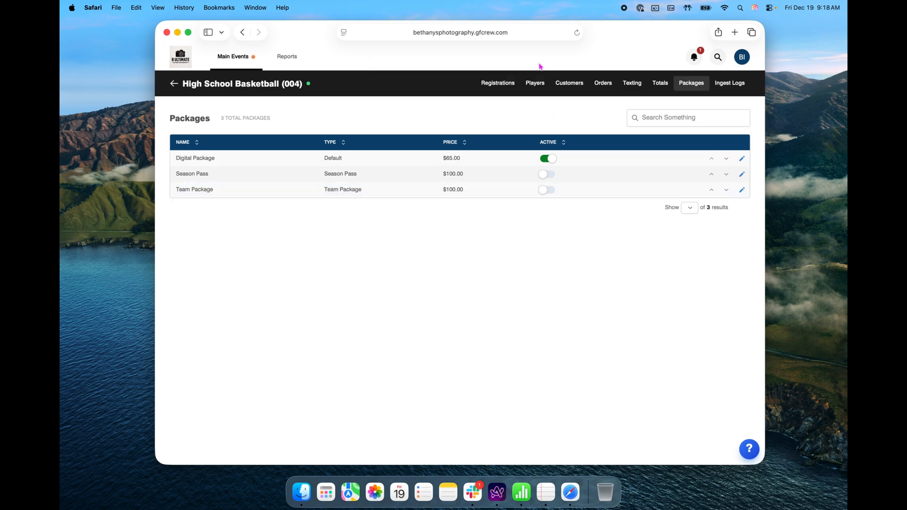
- Show the event's empty Players list and inspect the admin address in the URL bar
click(536, 84)
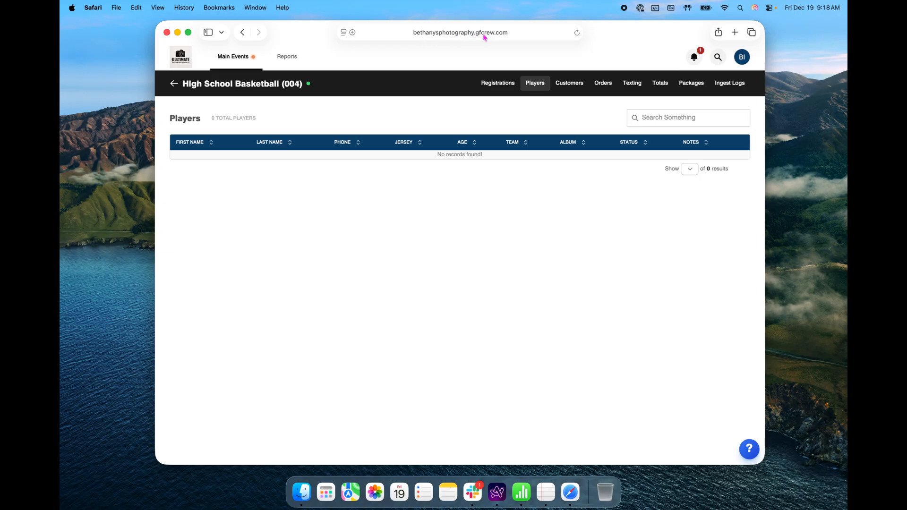
click(507, 36)
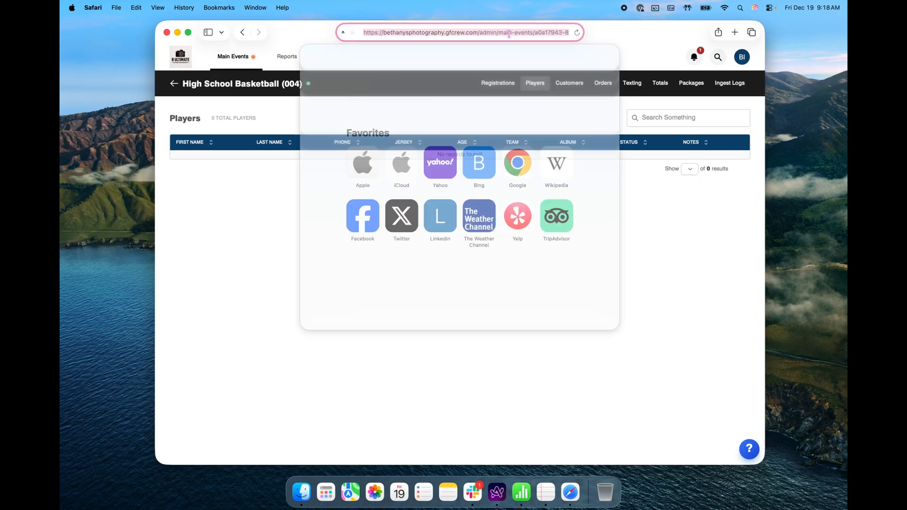
drag(464, 35, 483, 34)
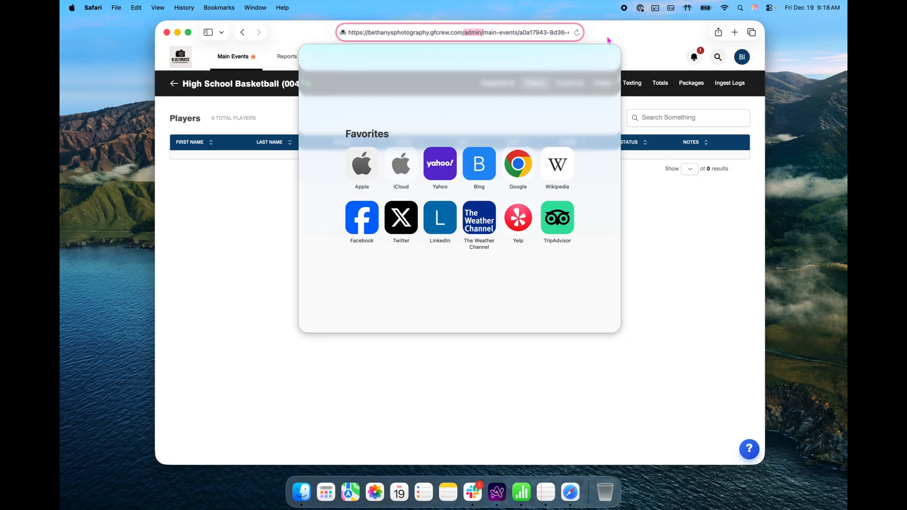
click(529, 32)
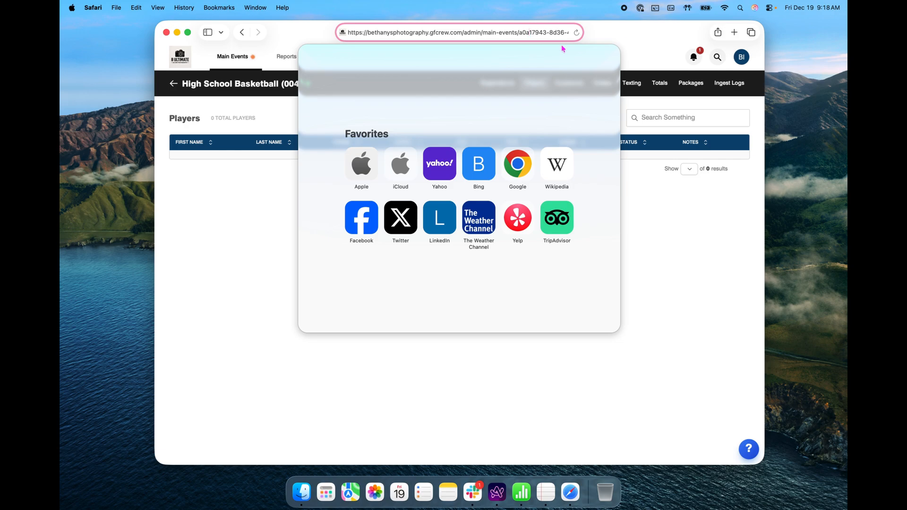
key(Escape)
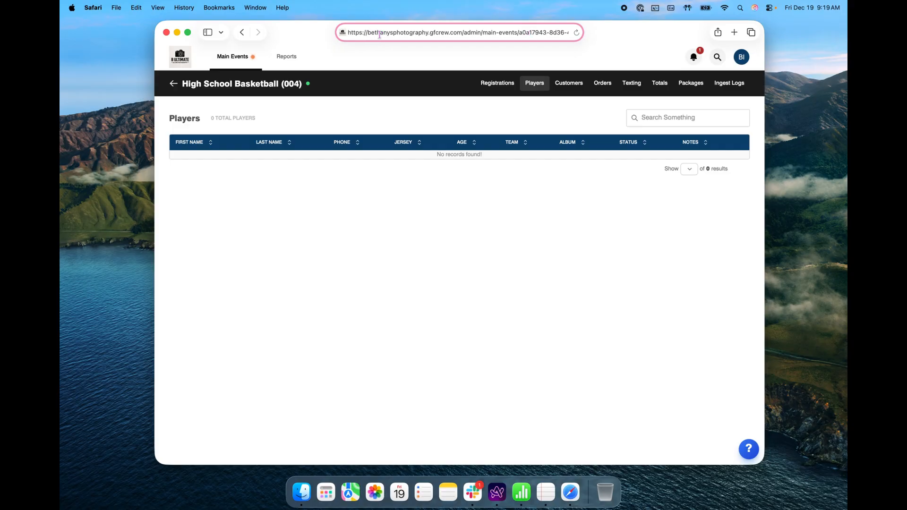
- Load bethanysphotography.gfcrew.com in a new browser tab
click(735, 33)
text(betha)
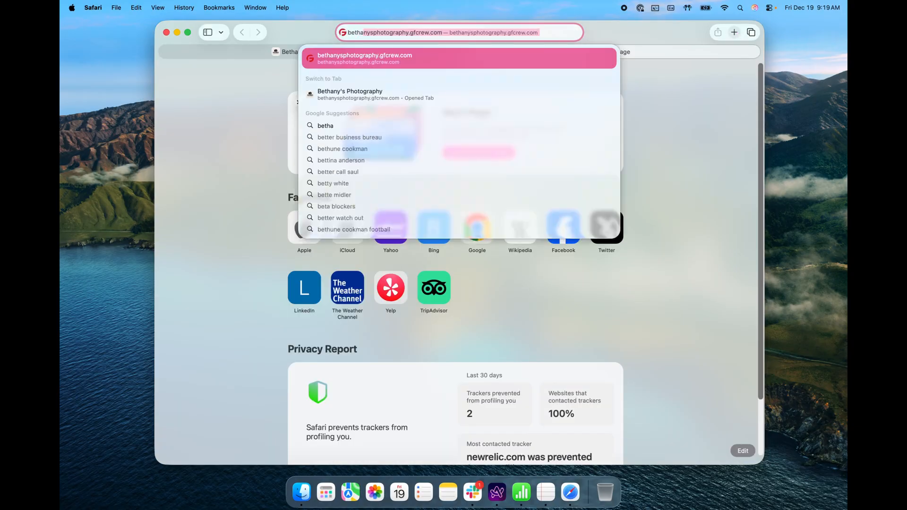
text(nysphot)
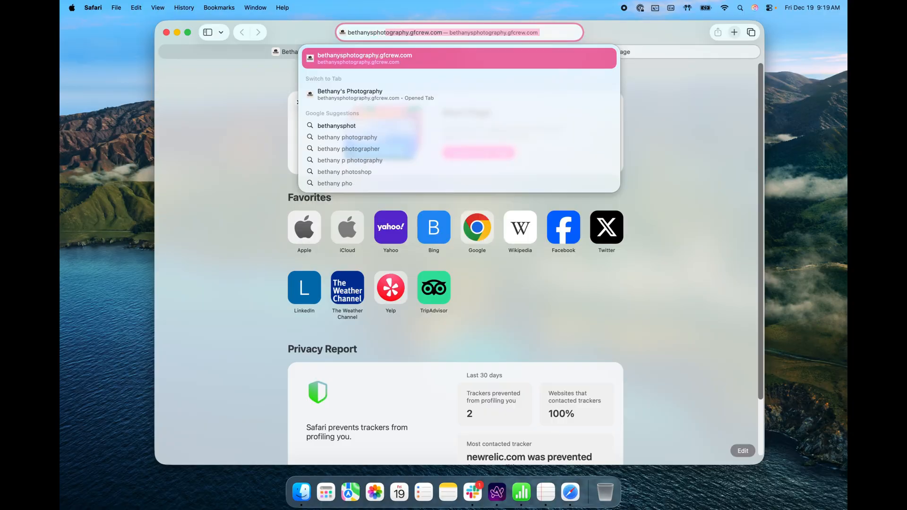
text(ography.gfc.)
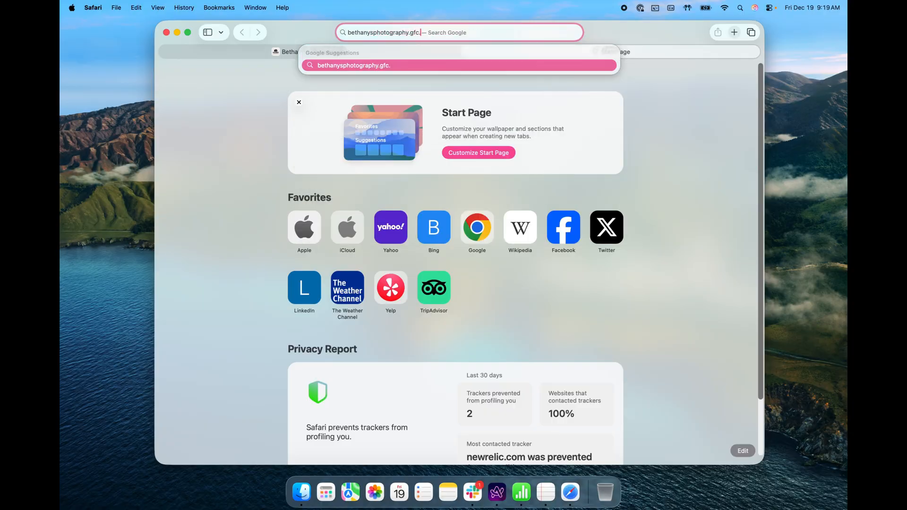
key(BackSpace)
text(rew.com)
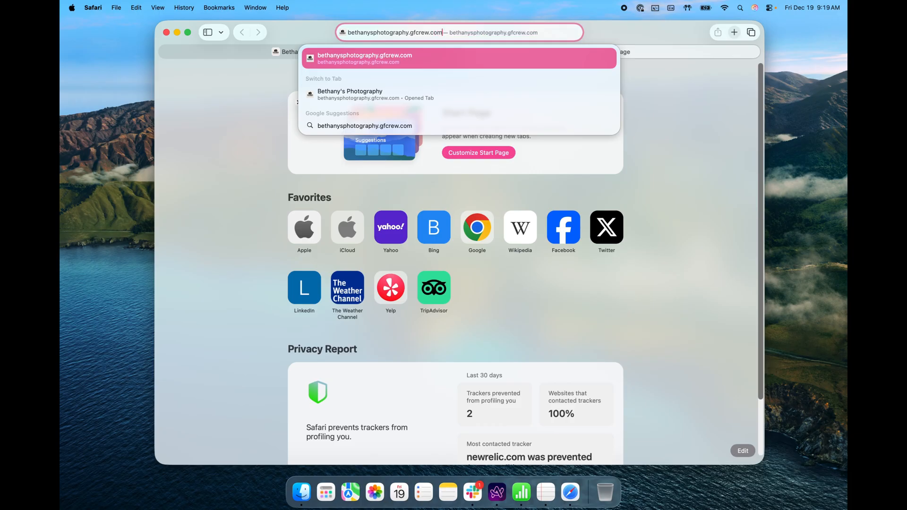
key(Return)
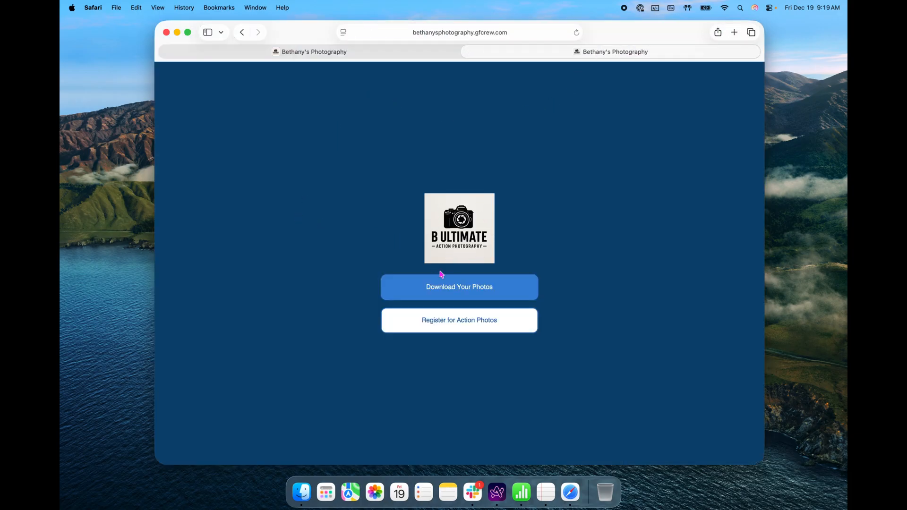
- Start an action-photo registration for the High School Basketball event and continue
click(472, 327)
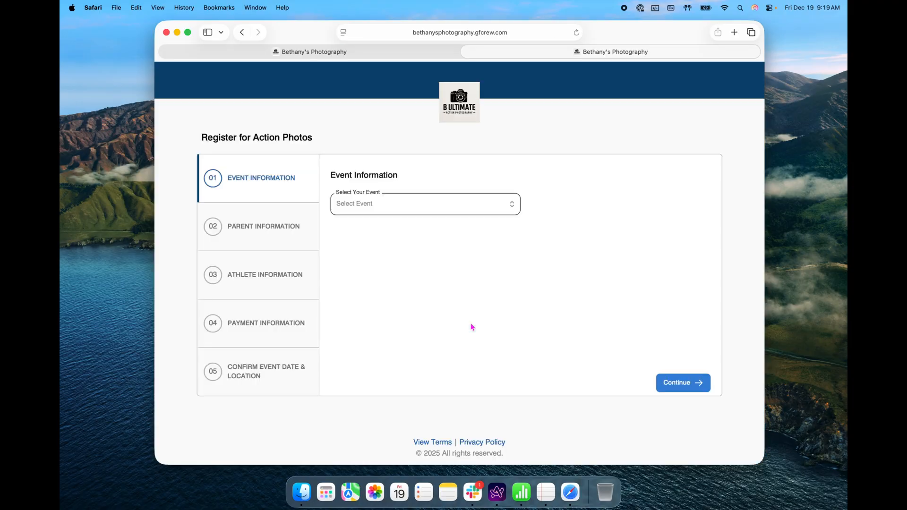
click(414, 209)
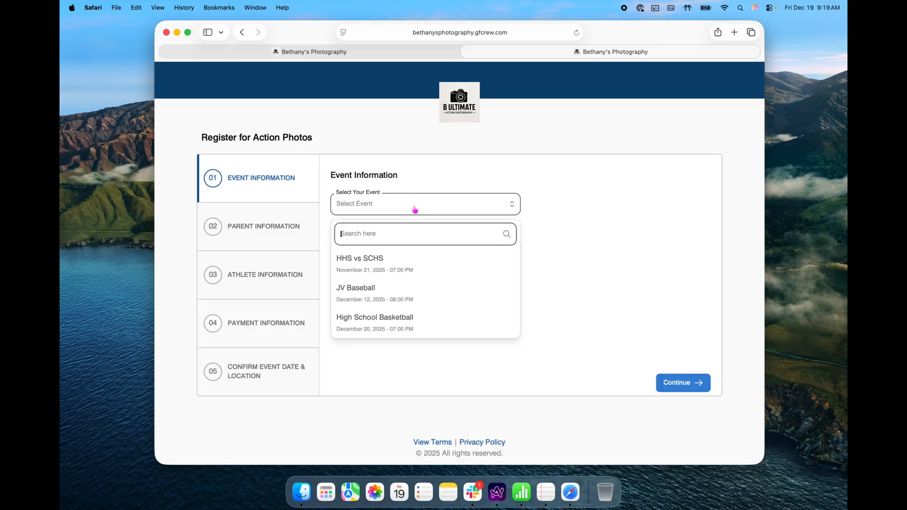
click(427, 323)
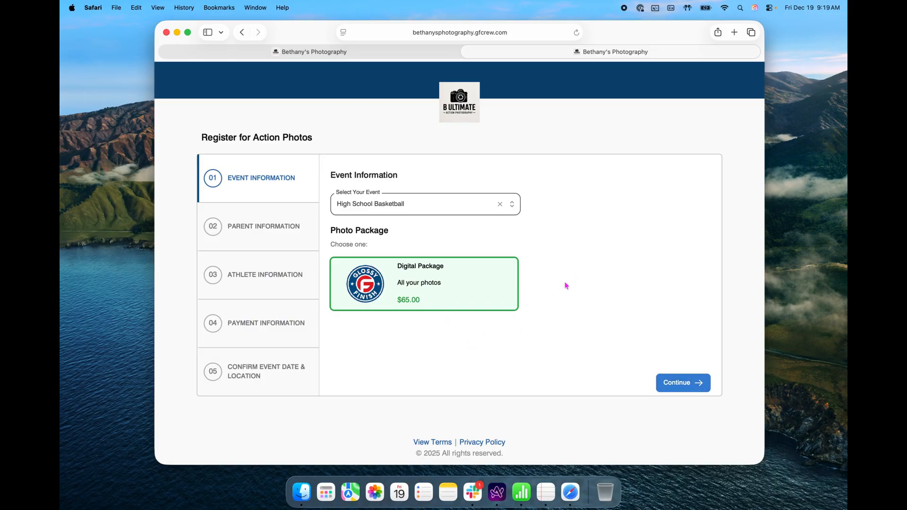
click(680, 381)
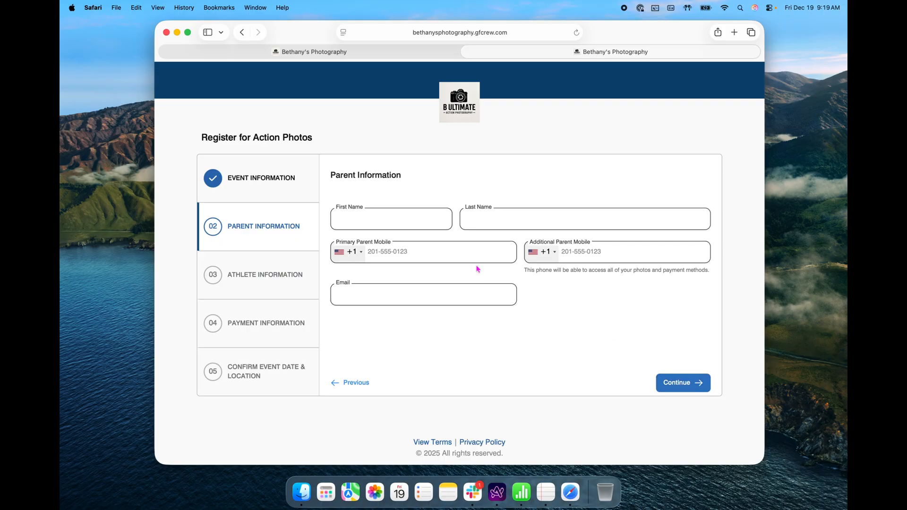
- Enter the parent's first and last name, mobile number and e-mail address
click(395, 221)
text(ethany)
key(Tab)
text(Test)
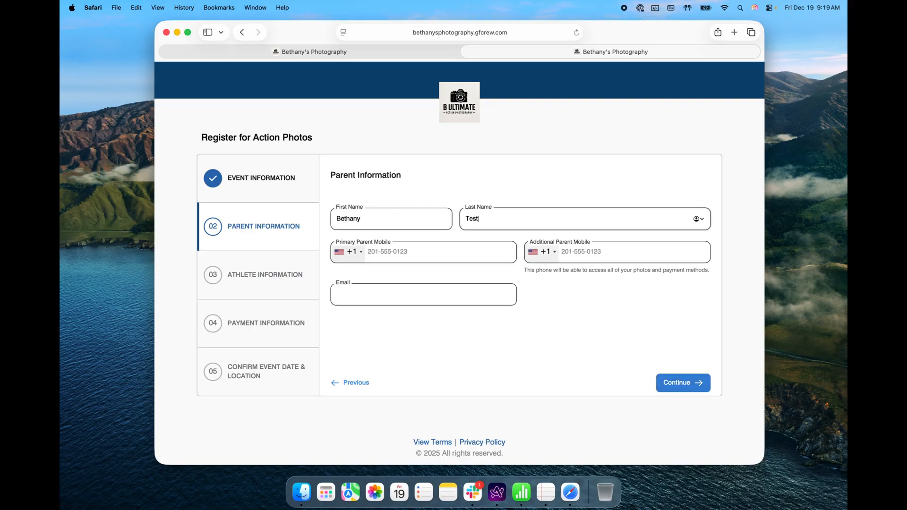
click(384, 250)
click(406, 291)
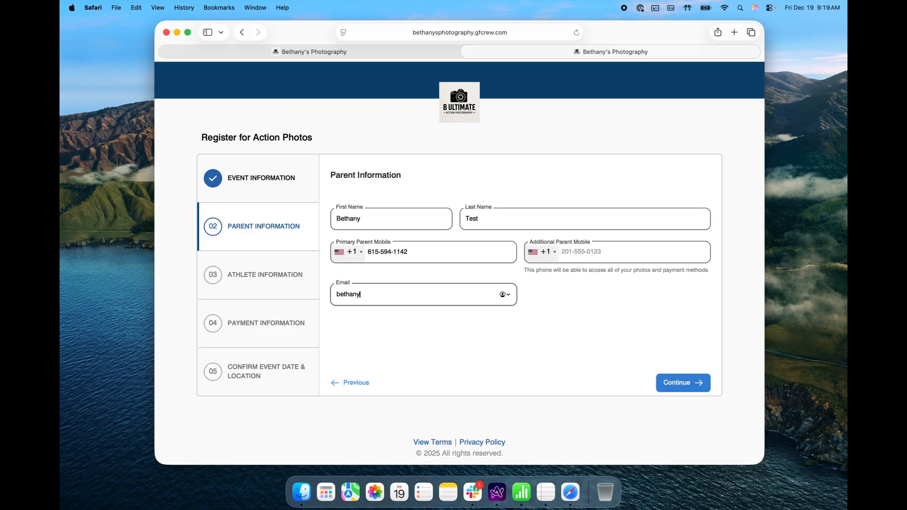
- Enter the athlete's first and last name and age group 16
click(680, 383)
click(379, 205)
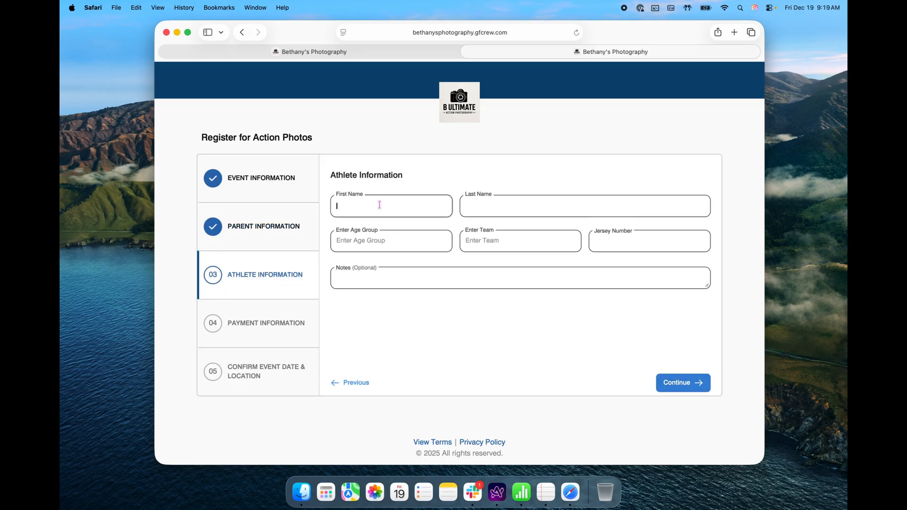
text(Henry)
key(Tab)
text(Test)
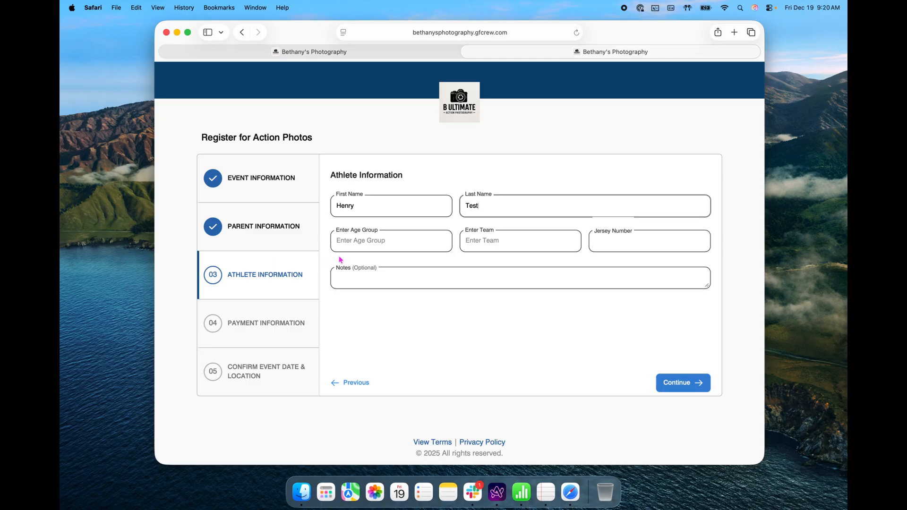
click(366, 242)
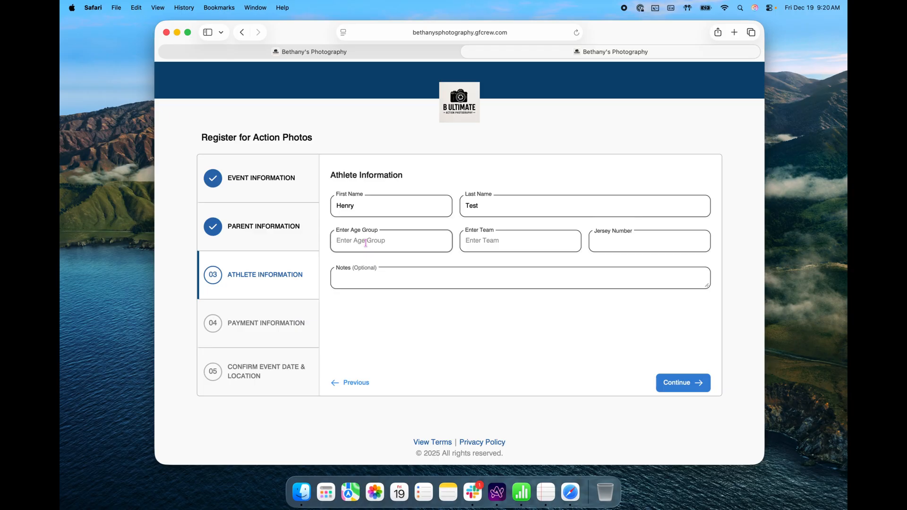
text(16)
- Set team High School, jersey number 4 and notes 'point guard, lefty'
click(515, 238)
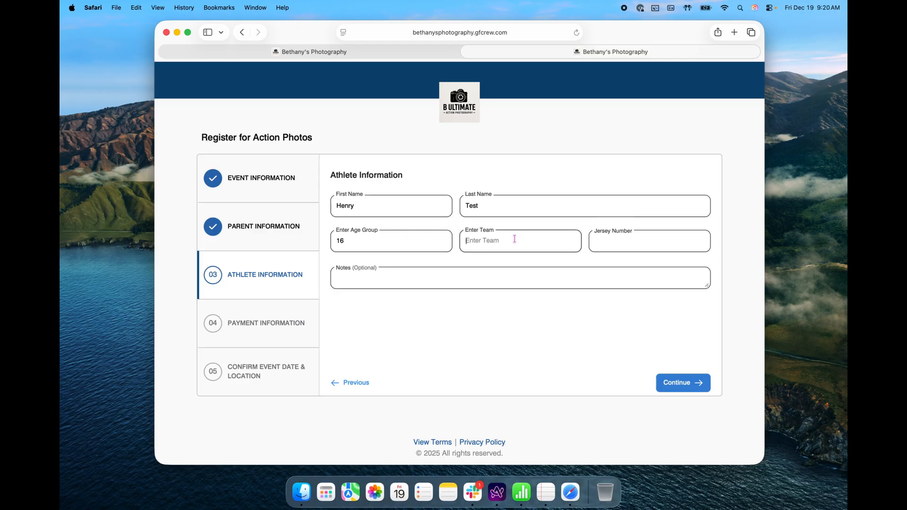
text(High School)
click(619, 244)
text(4)
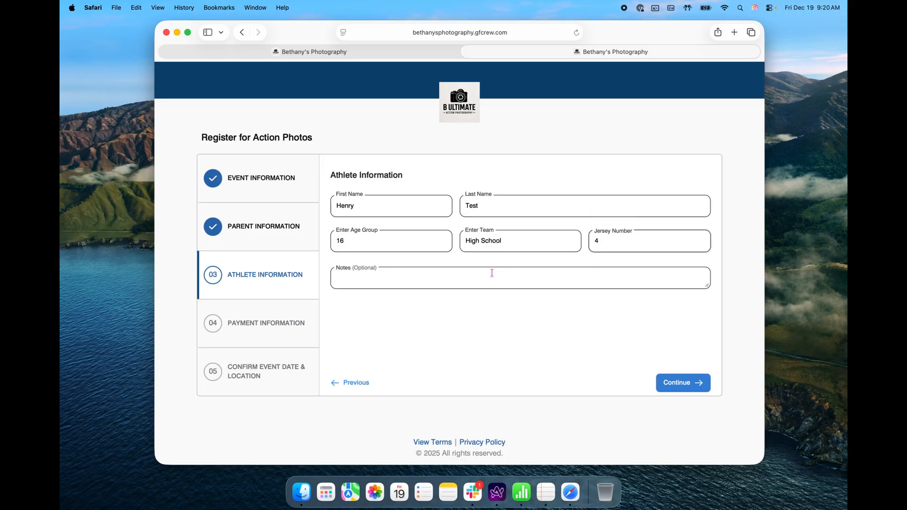
click(359, 279)
text(point guard)
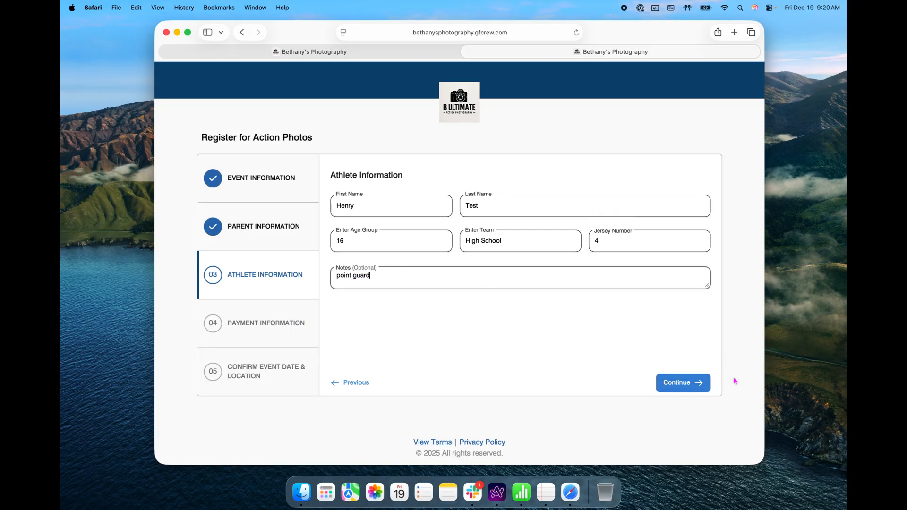
text(, lefty)
- Move past payment to the confirmation step and review the event details and price
click(698, 382)
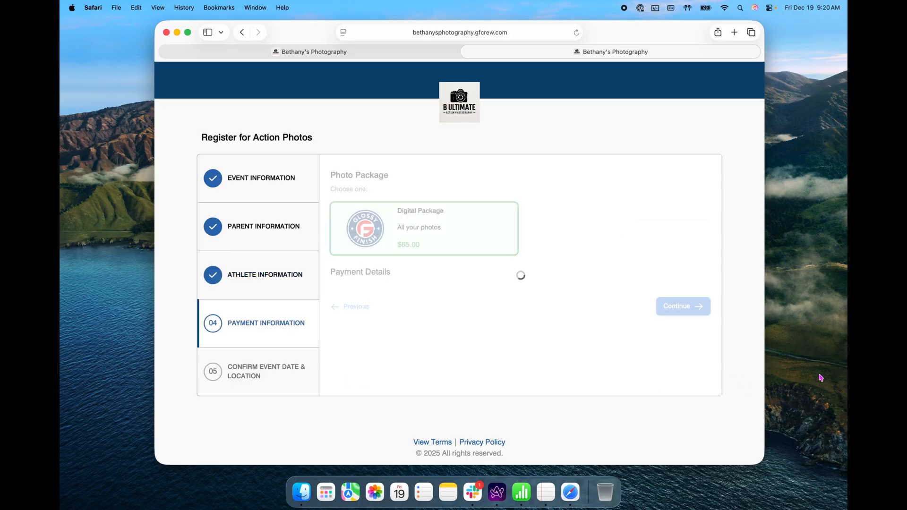
click(684, 402)
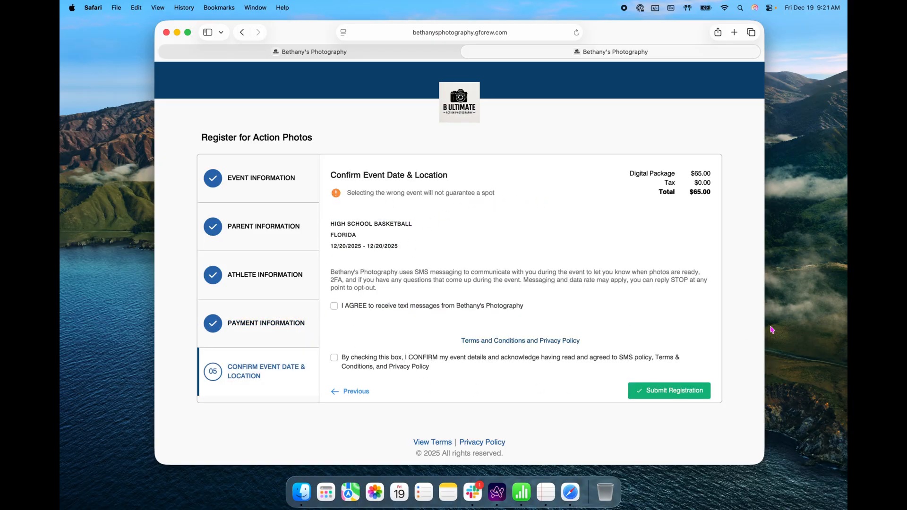
drag(332, 222, 408, 244)
drag(626, 176, 726, 199)
click(639, 218)
- Agree to text messages, confirm the event terms and submit the registration
click(335, 307)
click(334, 358)
click(656, 391)
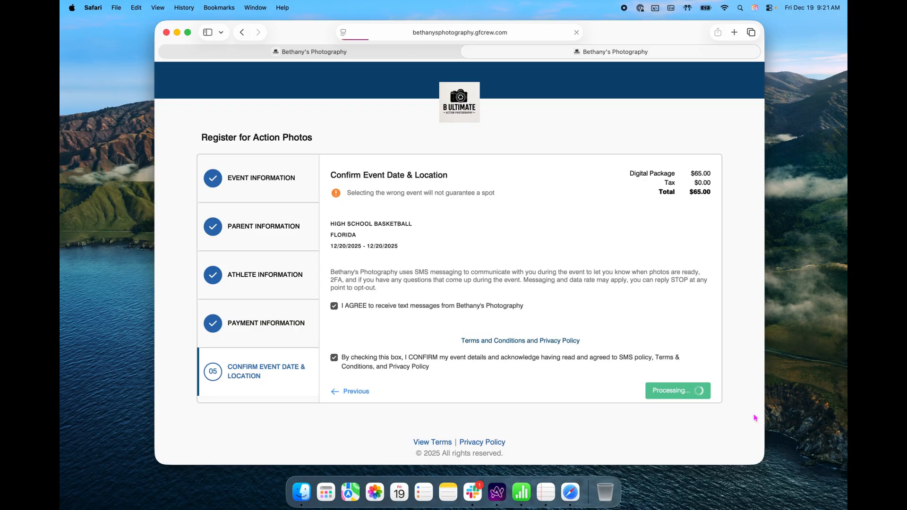
- Reload the admin Players page to show the new athlete and check the registration notification
click(284, 51)
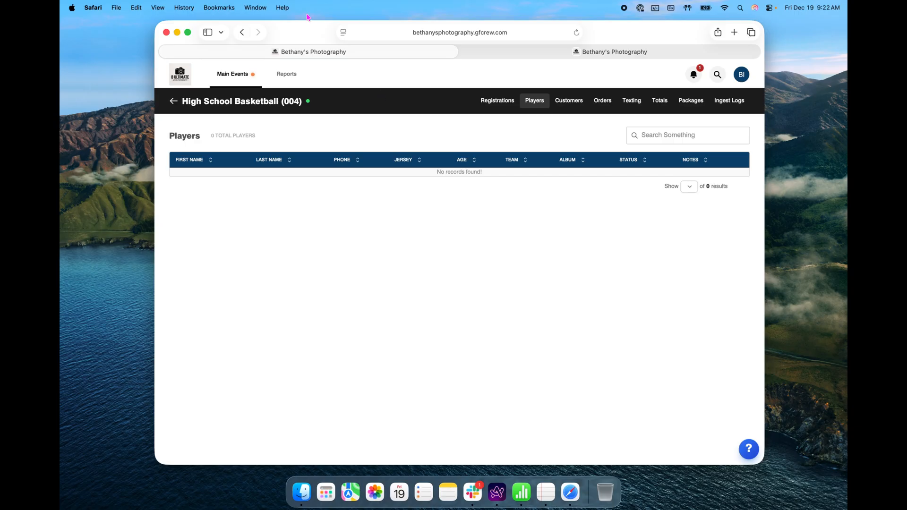
click(576, 32)
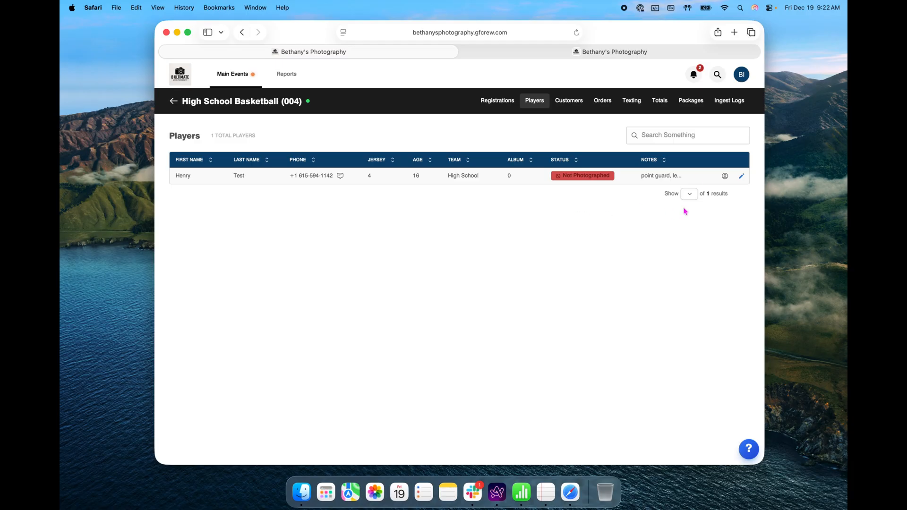
click(693, 77)
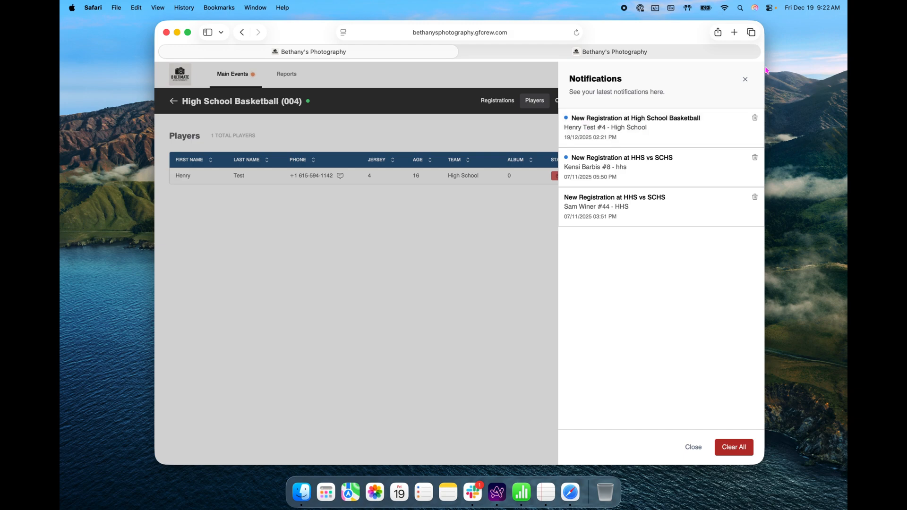
click(744, 78)
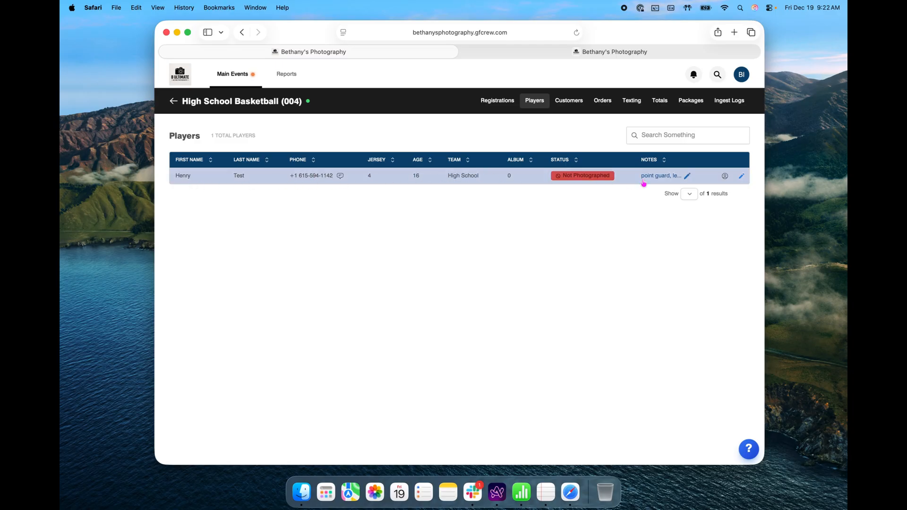
- Check the player's empty album and set their status to Needs to Check
click(511, 180)
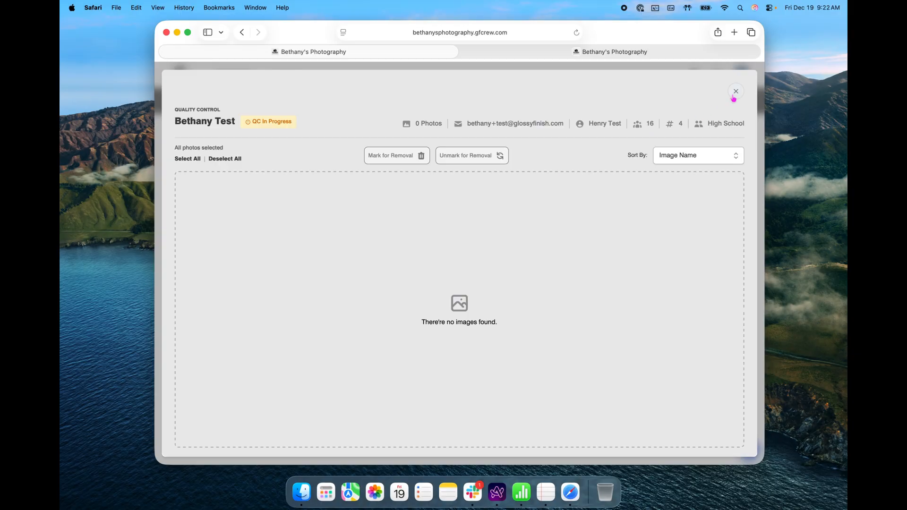
click(735, 93)
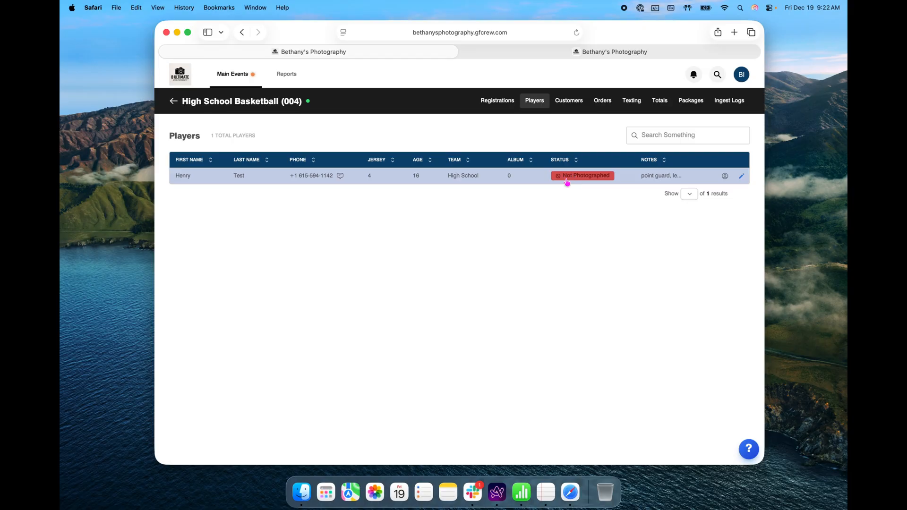
click(557, 181)
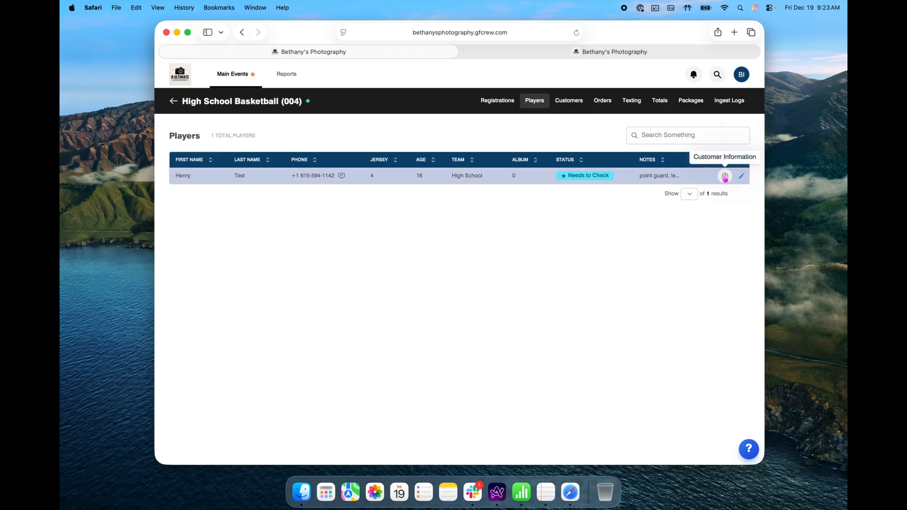
- Review the player's customer information and details without making changes
click(724, 177)
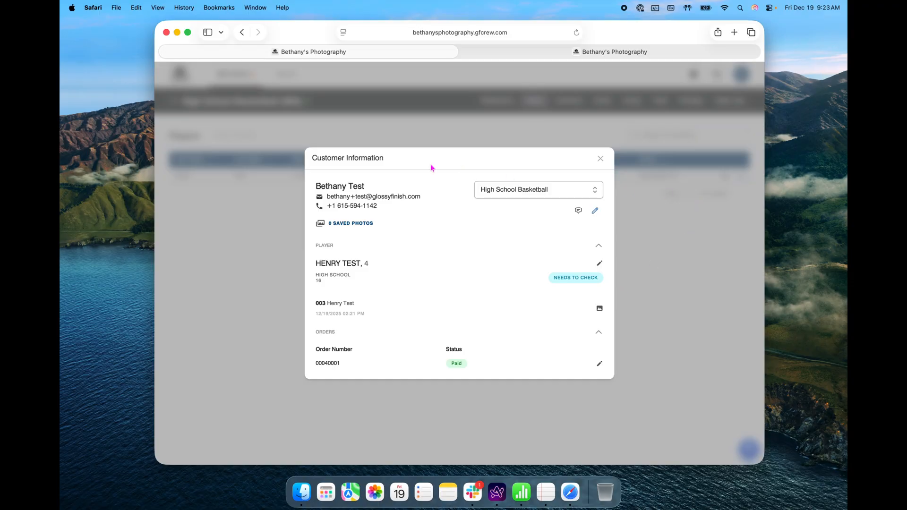
click(577, 189)
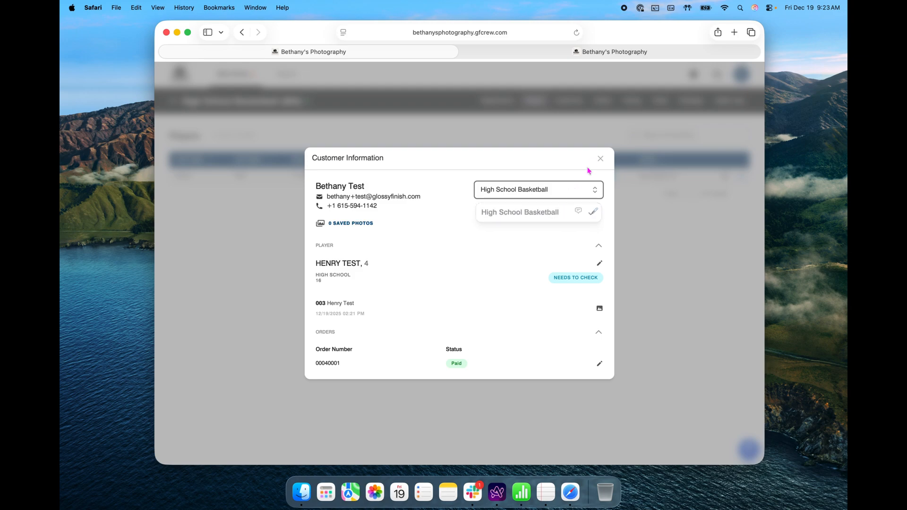
click(599, 159)
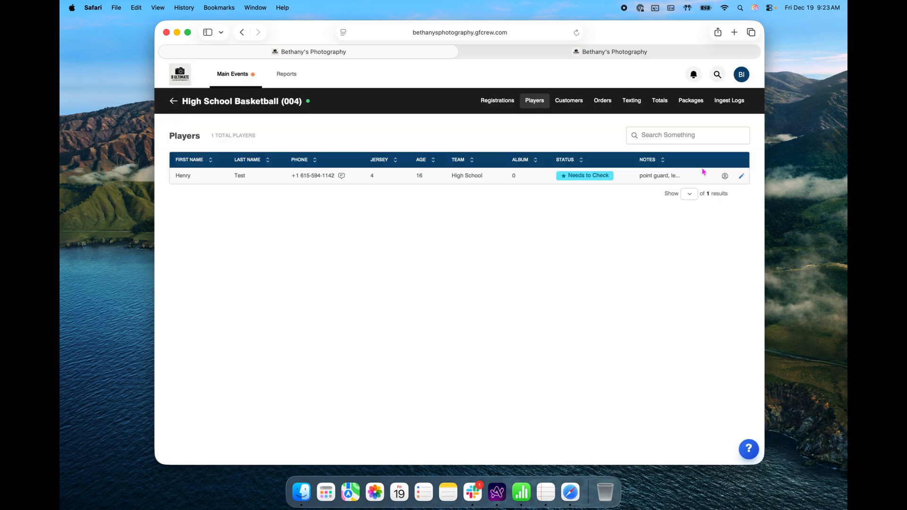
click(742, 176)
click(392, 374)
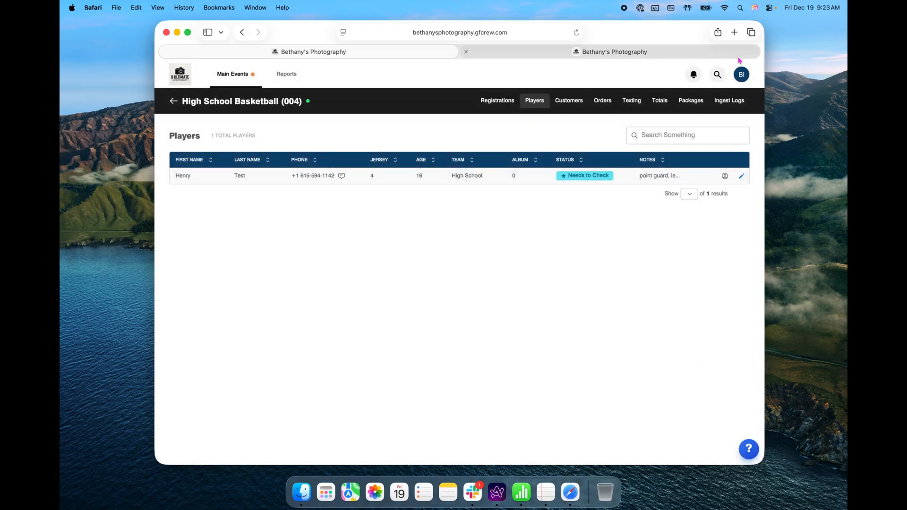
- Create a new registration and enter the customer's phone, e-mail, first and last name
click(500, 104)
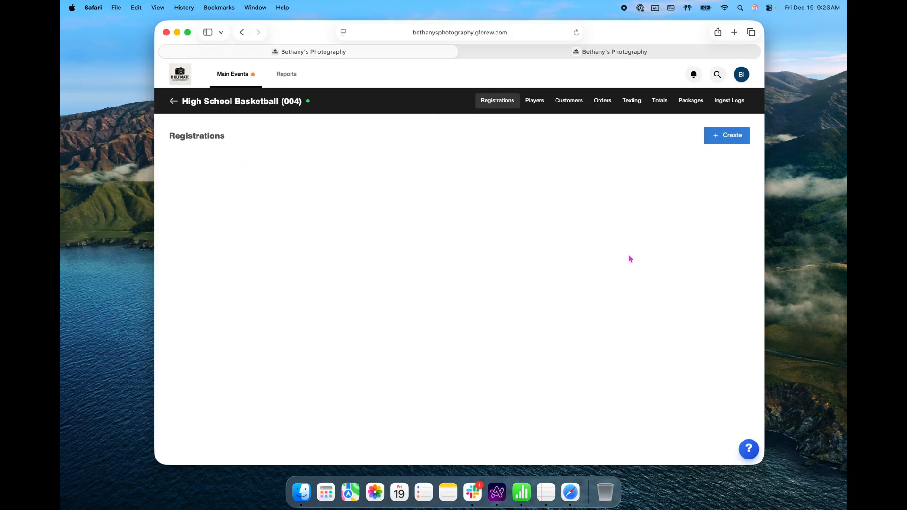
click(727, 136)
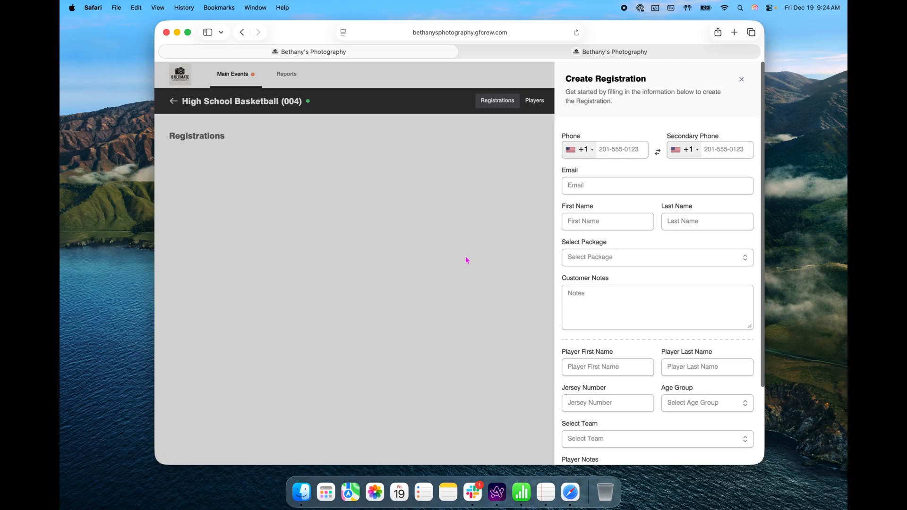
click(608, 151)
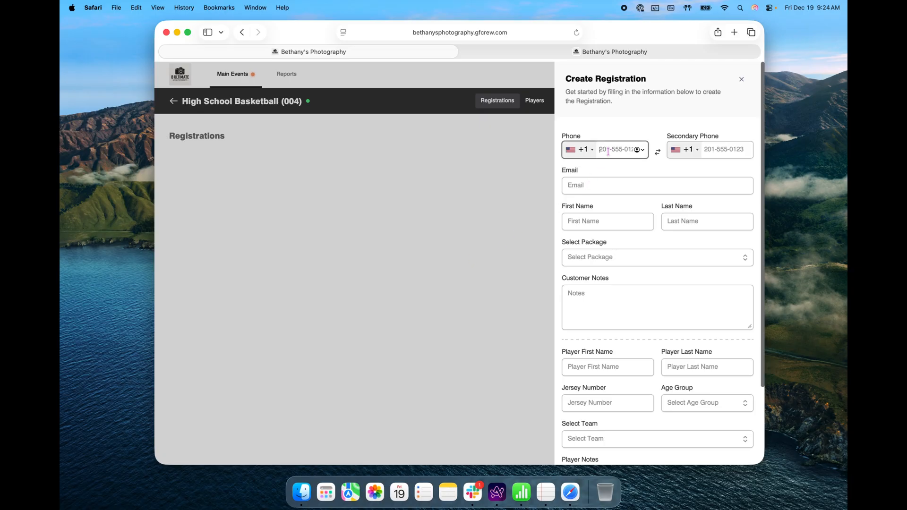
text(904111111)
click(602, 186)
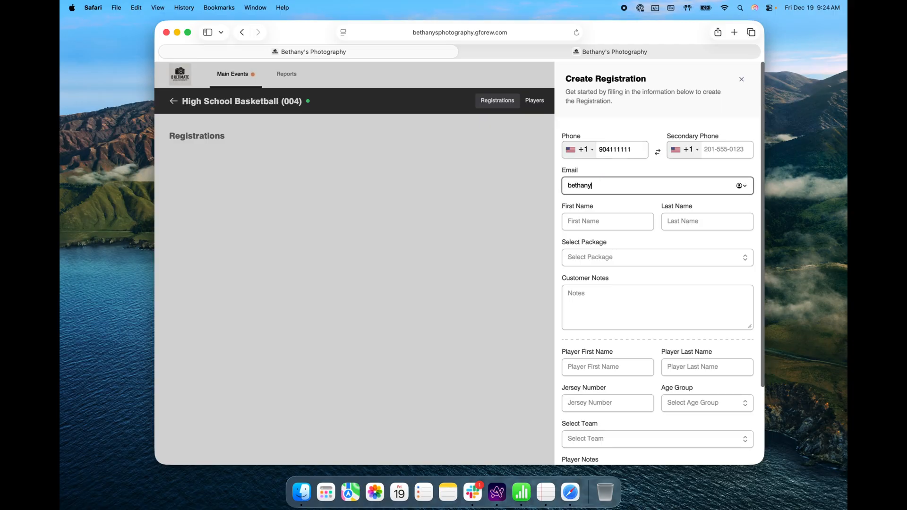
click(575, 223)
text(Bethany)
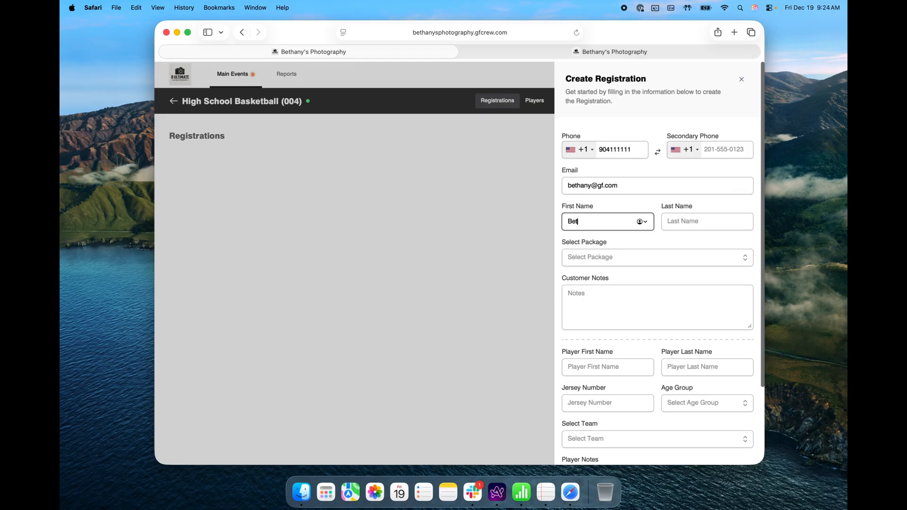
key(Tab)
text(Test2)
- Select the Digital Package and enter the player's first and last name
click(623, 262)
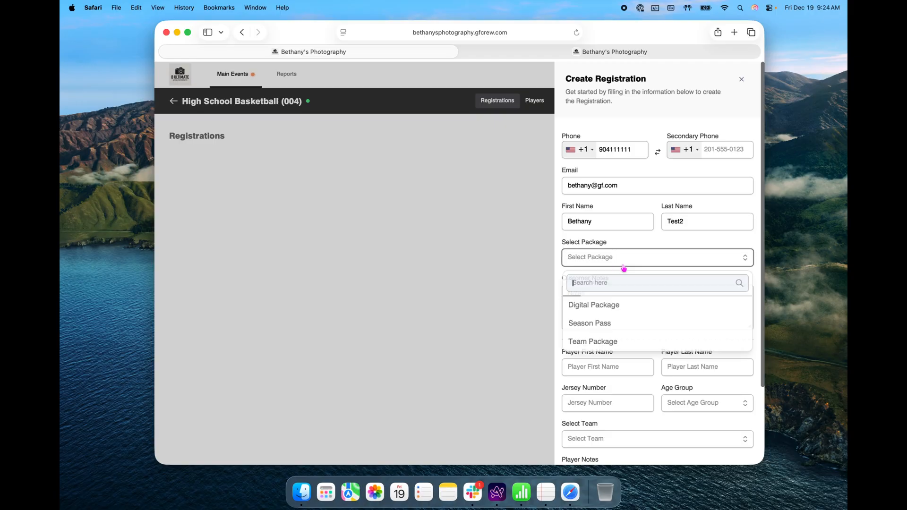
click(629, 308)
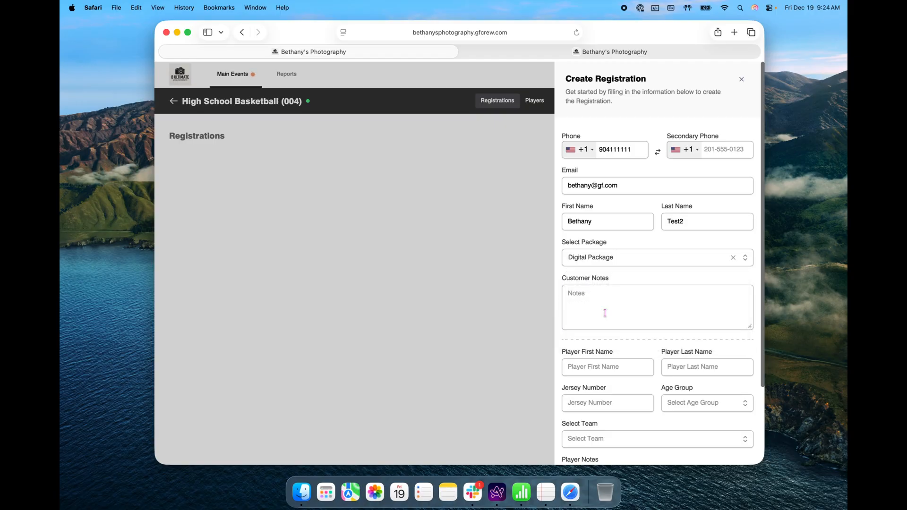
scroll(591, 320, down, 4)
click(608, 273)
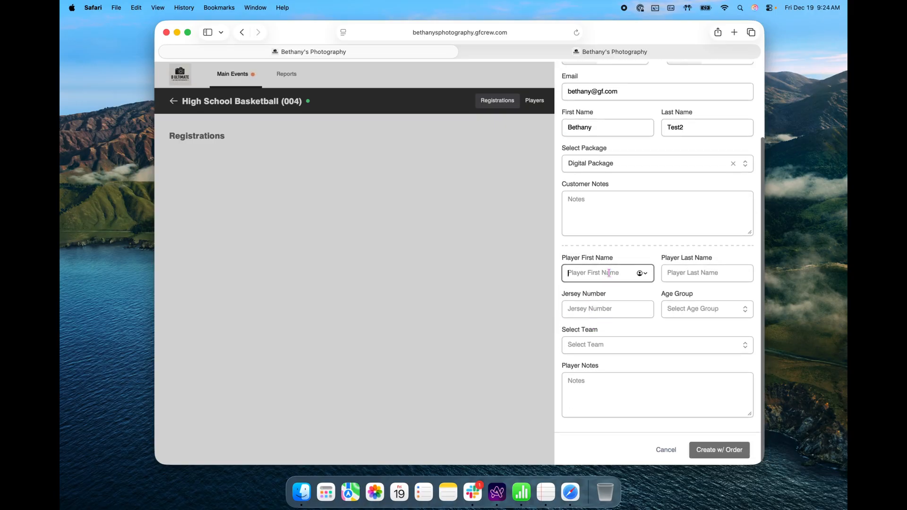
text(Evan)
key(Tab)
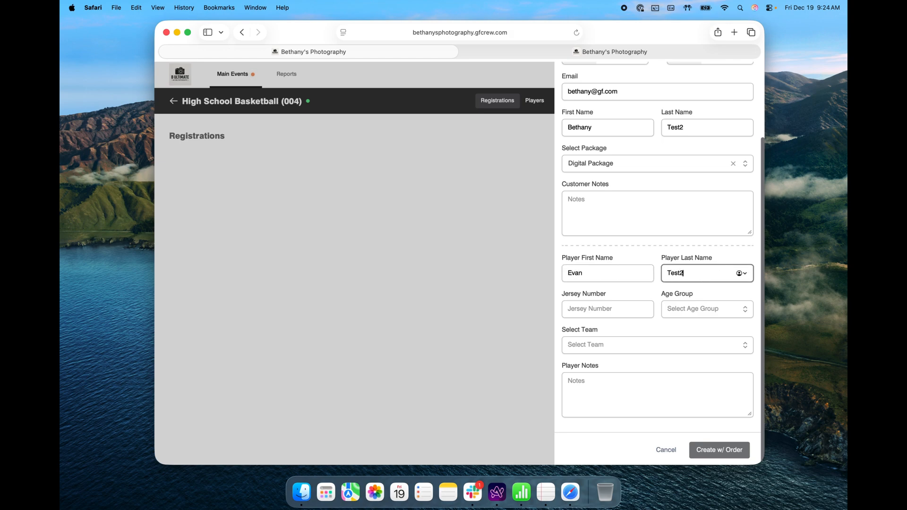
- Set jersey 7, create age group 16 and create team 'high school'
click(576, 306)
text(7)
click(690, 311)
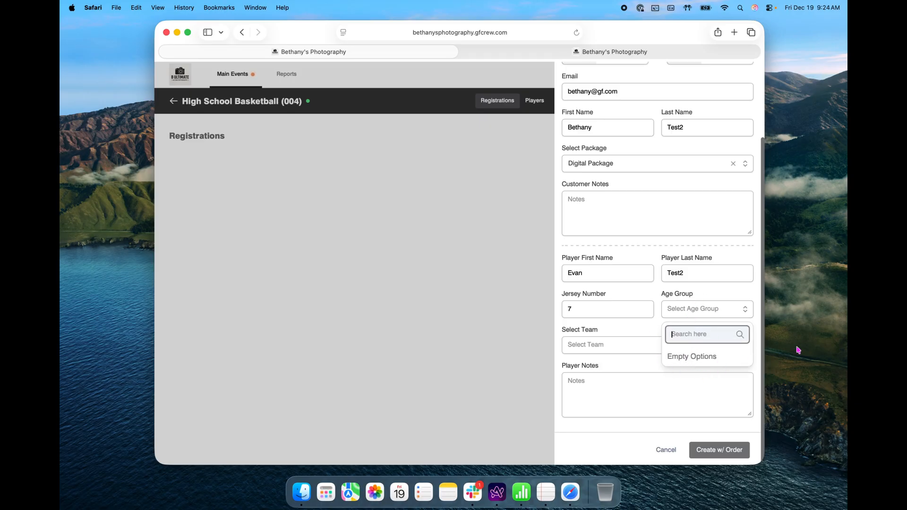
text(16)
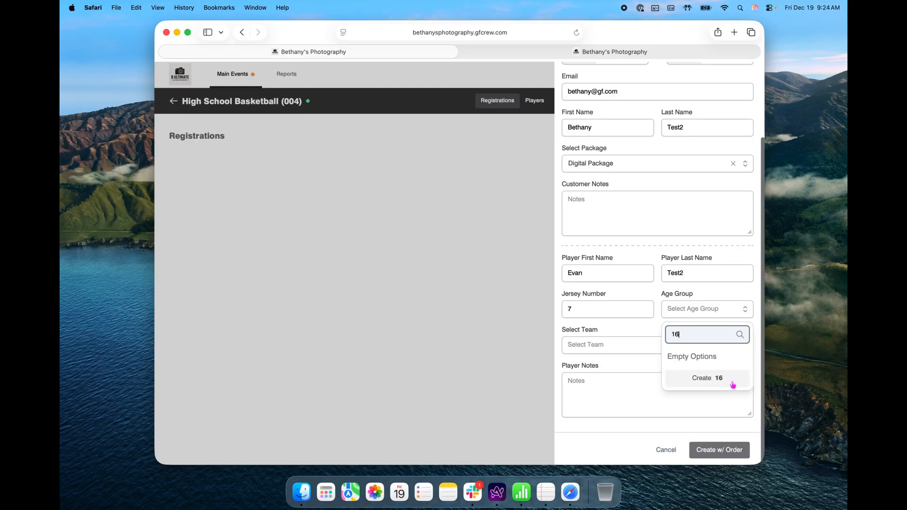
click(730, 382)
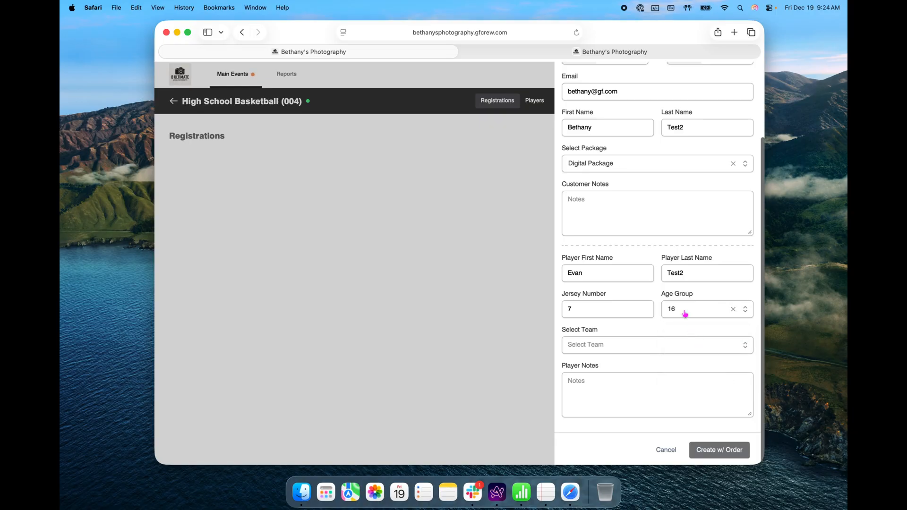
click(680, 344)
text(High sch)
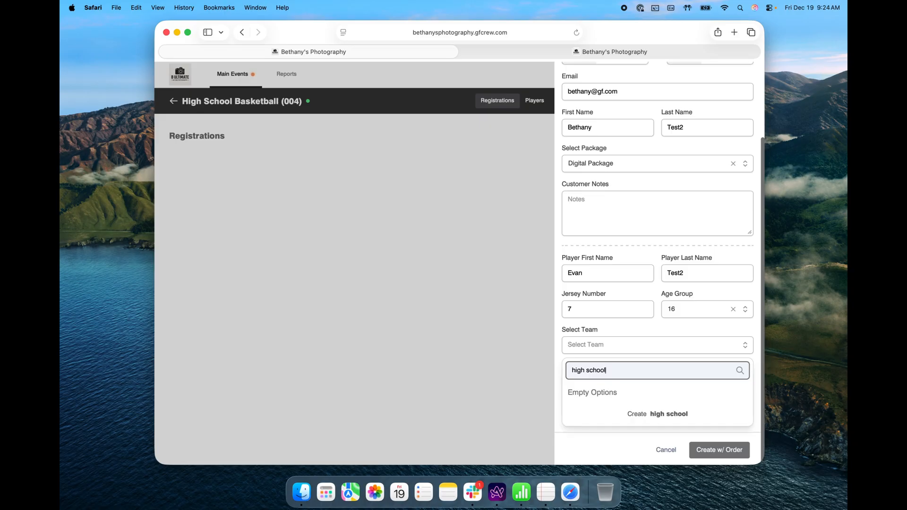
click(668, 406)
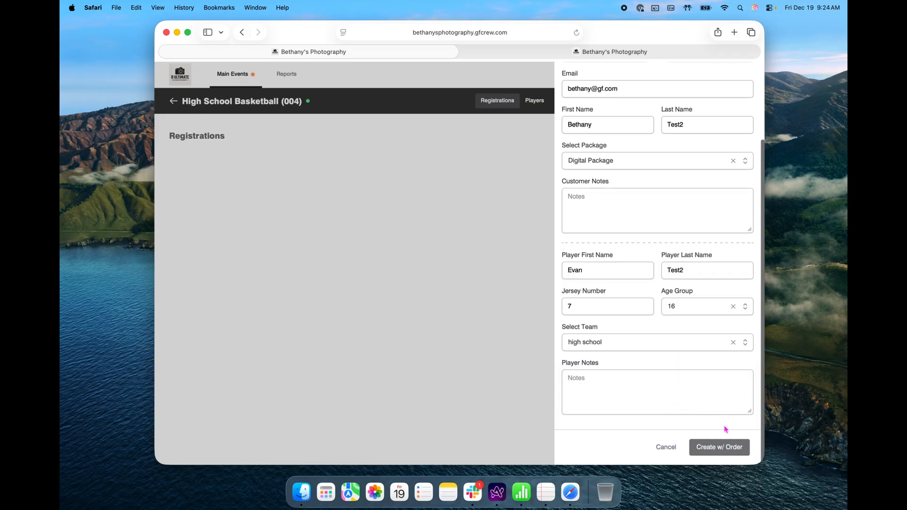
- Start Create w/ Order with admin payment, then cancel back to the form
click(722, 453)
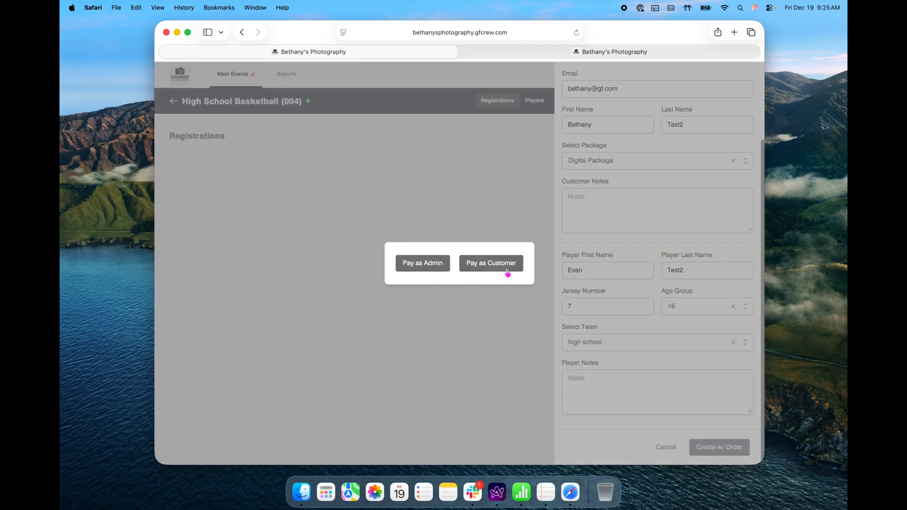
click(415, 272)
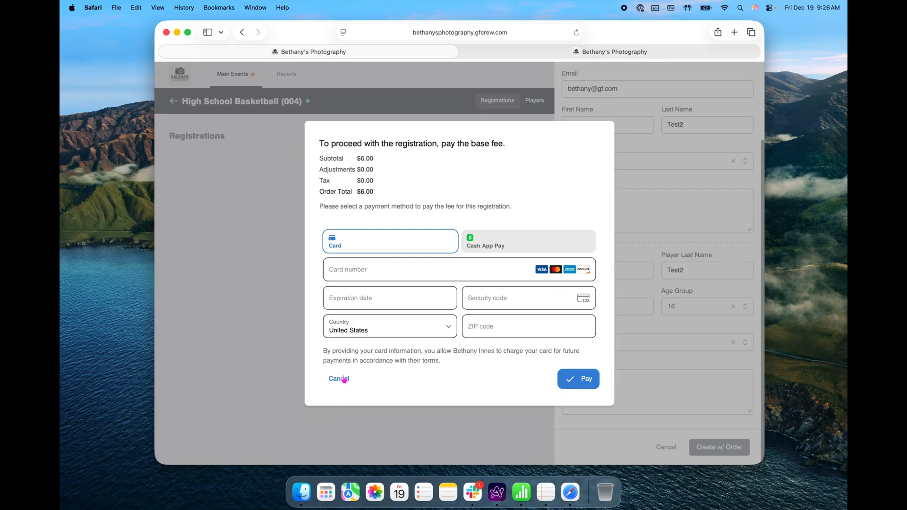
click(344, 380)
click(487, 392)
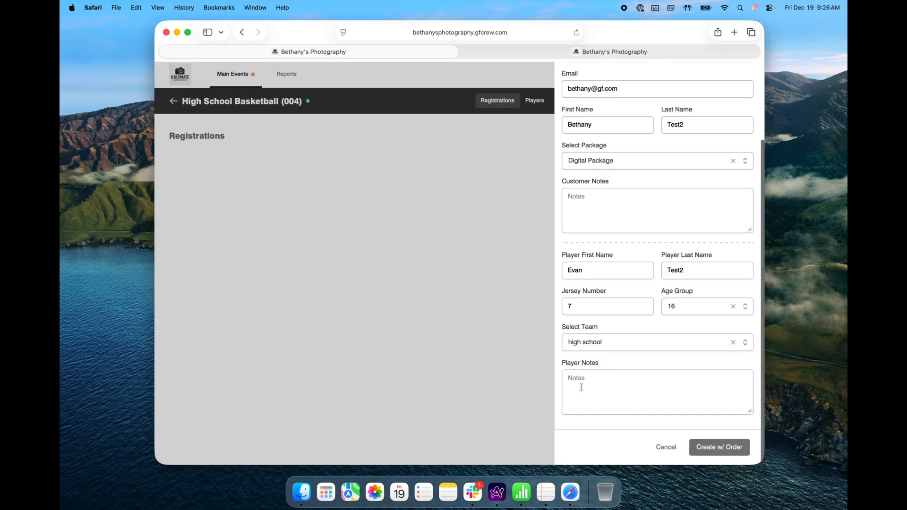
- Create with order as customer, apply a -30 adjustment and pay $35.00 by card
click(715, 445)
click(489, 266)
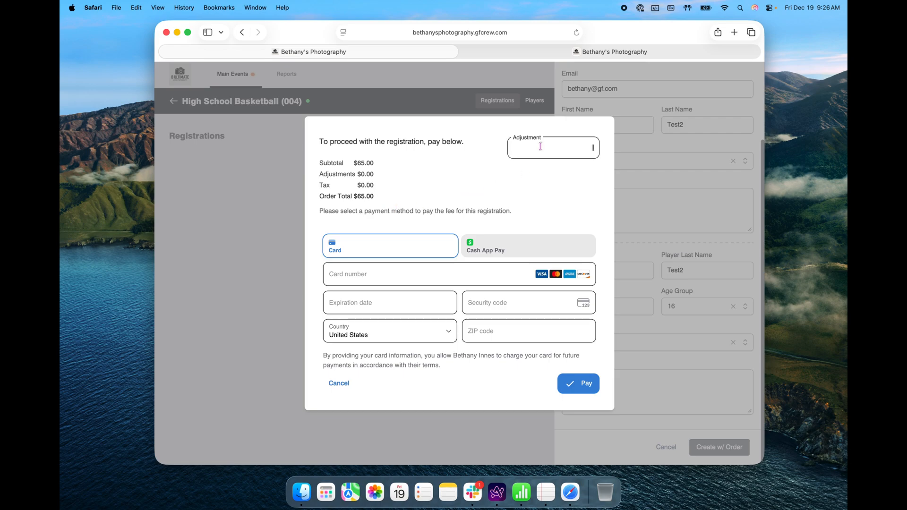
click(568, 148)
text(-30)
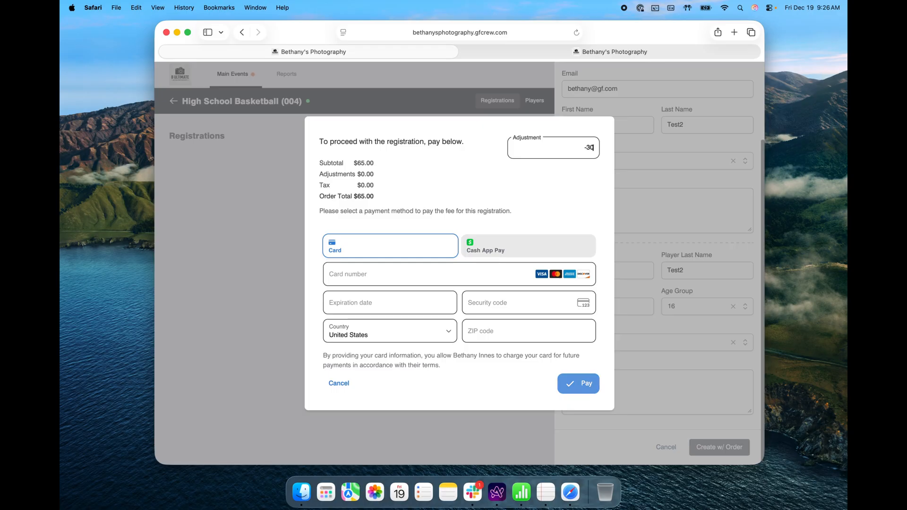
click(397, 275)
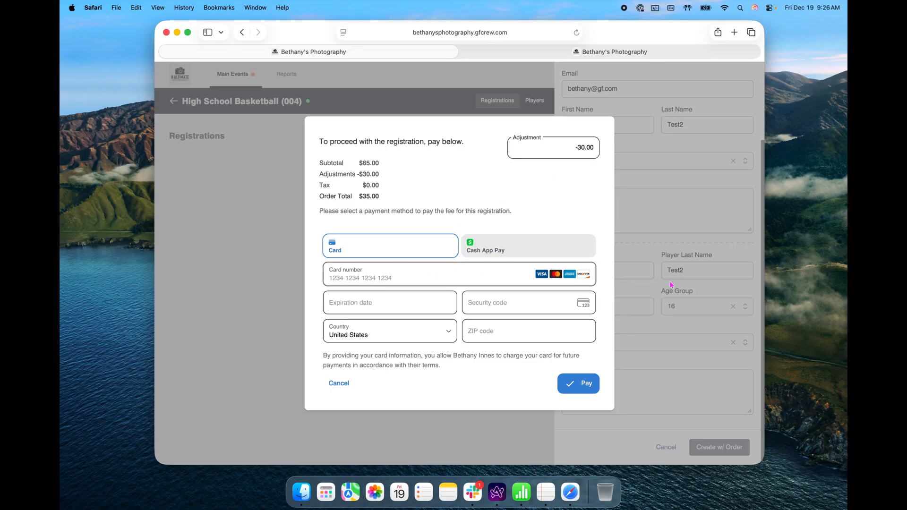
click(588, 388)
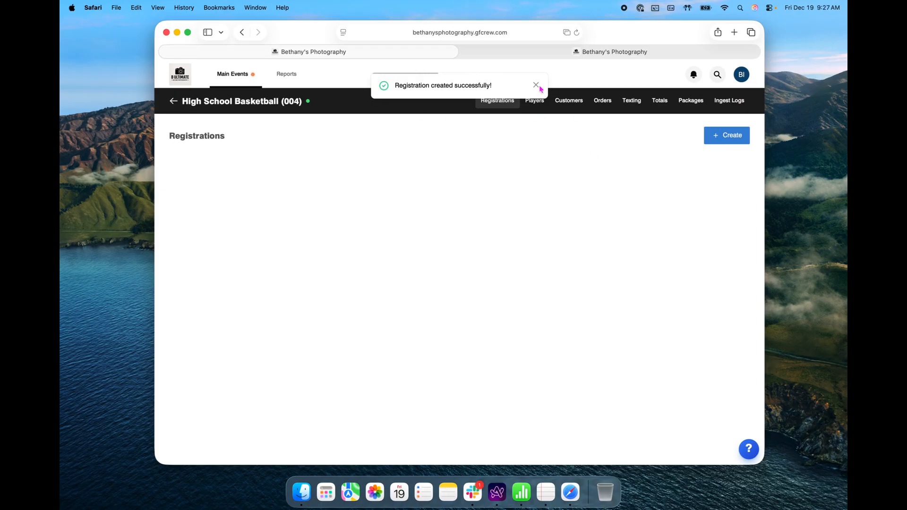
- Review Customers and Players tabs, seeing the jersey 7 player Not Photographed, then show Apps
click(577, 106)
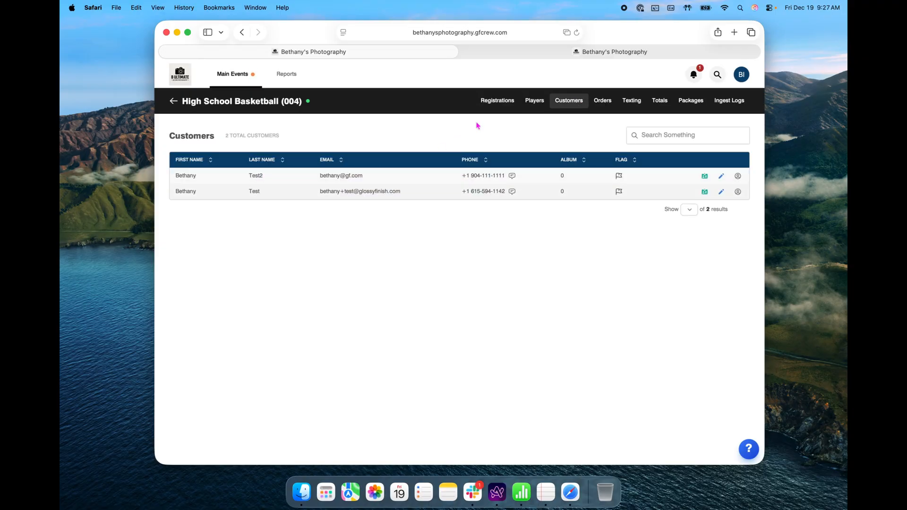
click(539, 104)
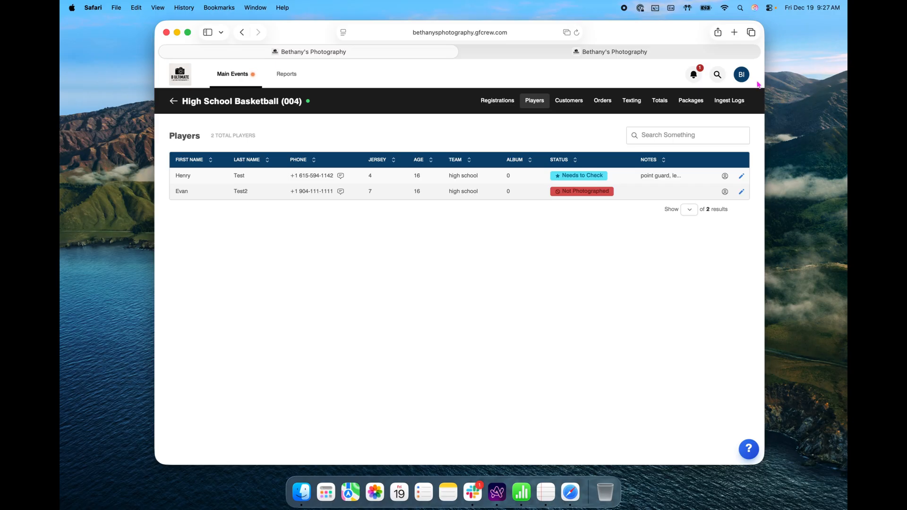
click(326, 493)
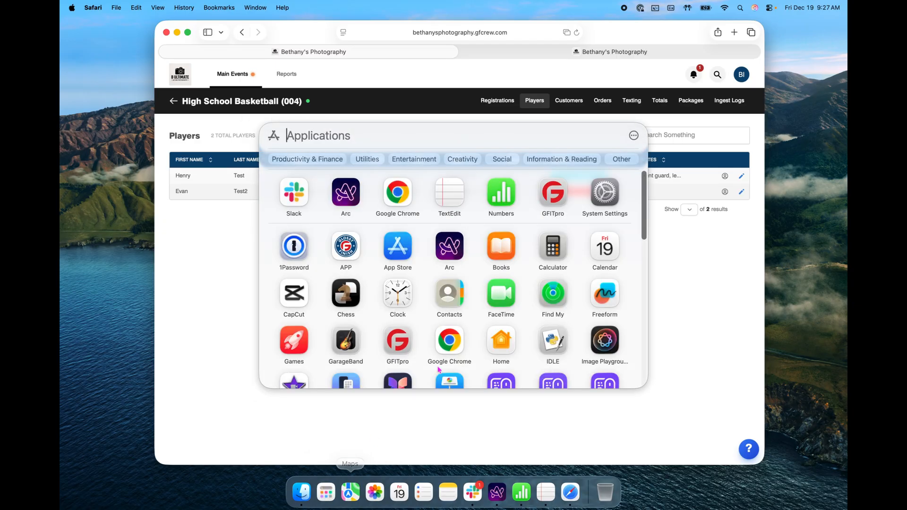
- Launch GFITpro via Go to GFIT and enter main event 004 - High School Basketball
click(553, 194)
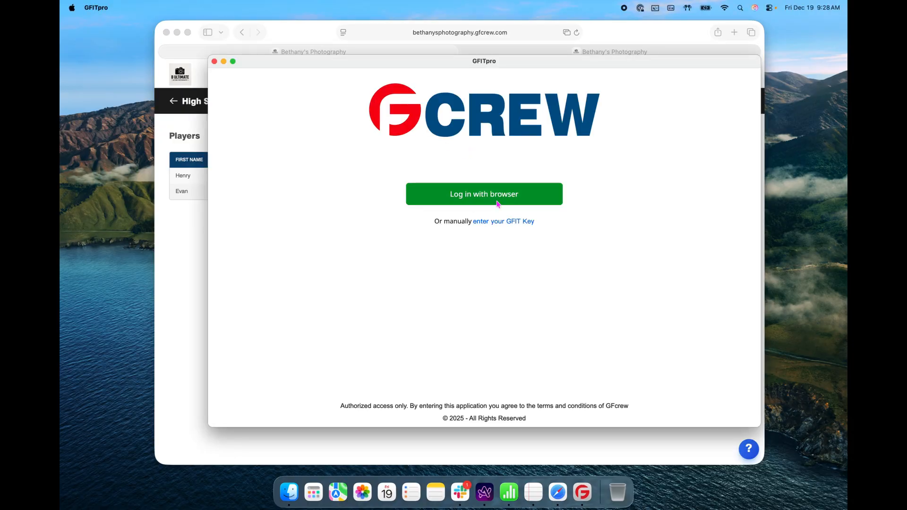
click(214, 62)
click(741, 77)
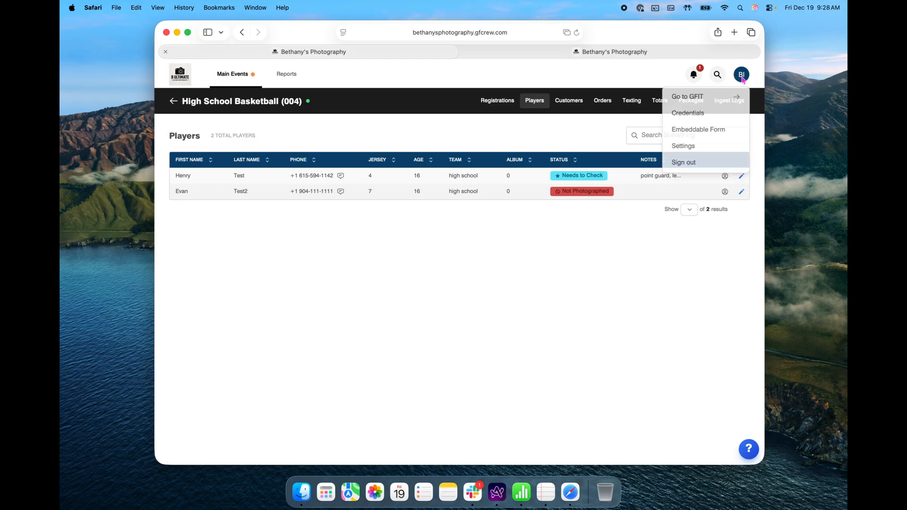
click(714, 99)
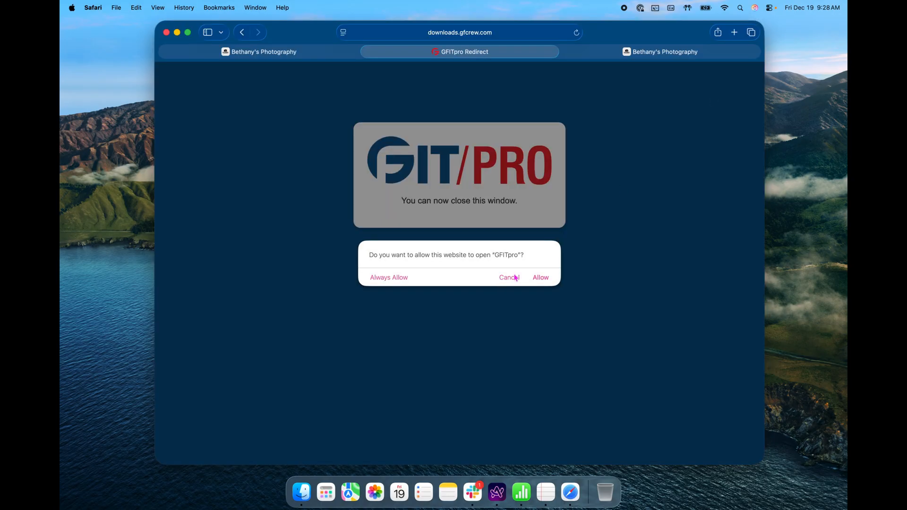
click(540, 278)
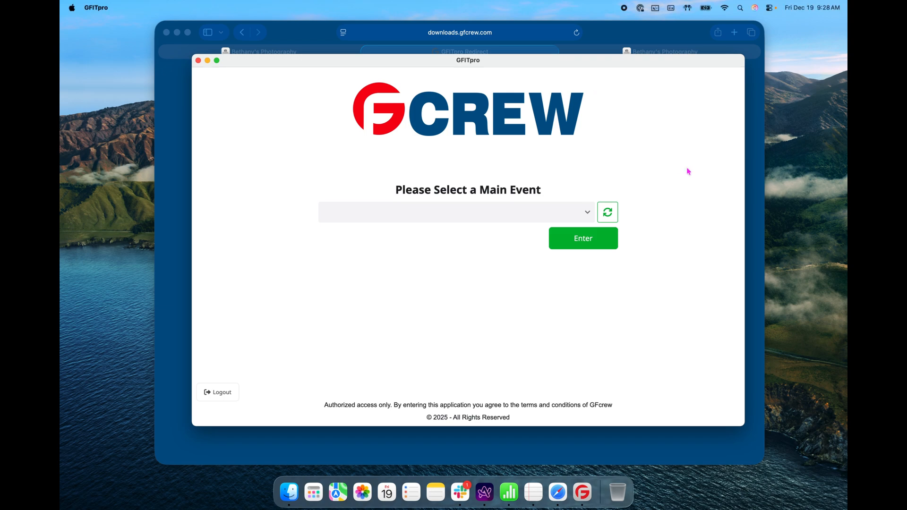
click(588, 212)
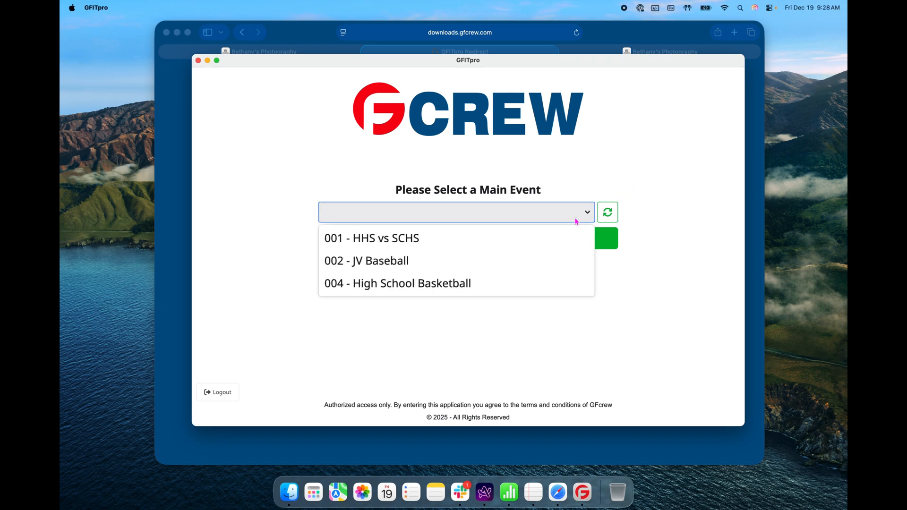
click(552, 281)
click(576, 239)
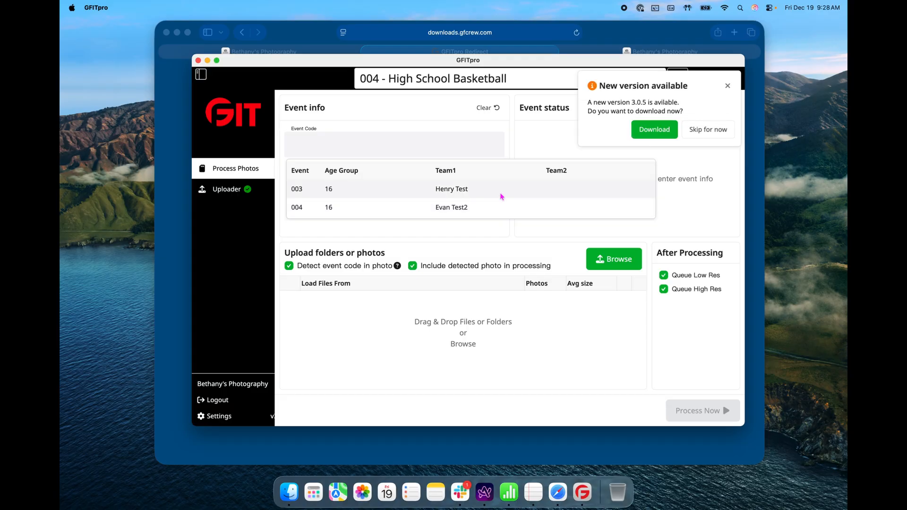
- Load event code 003, showing Active with no photos, and close the new version notice
click(501, 196)
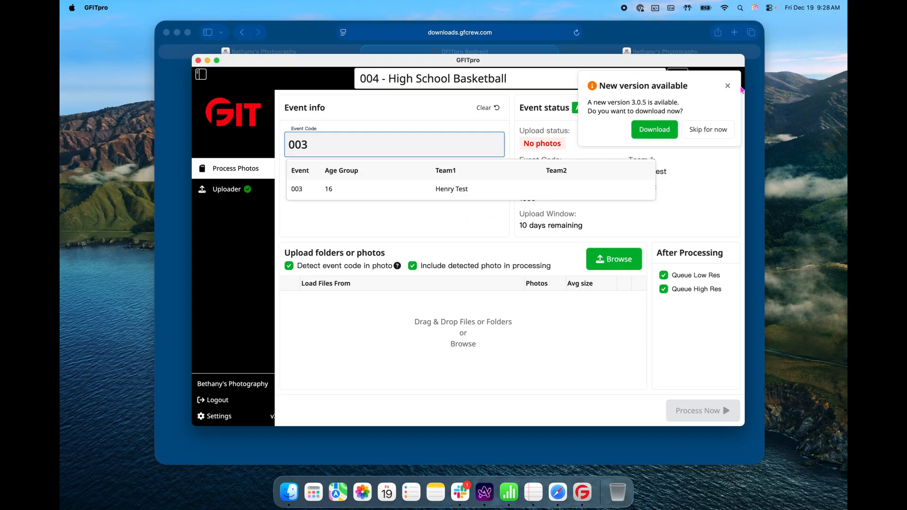
click(725, 87)
click(726, 88)
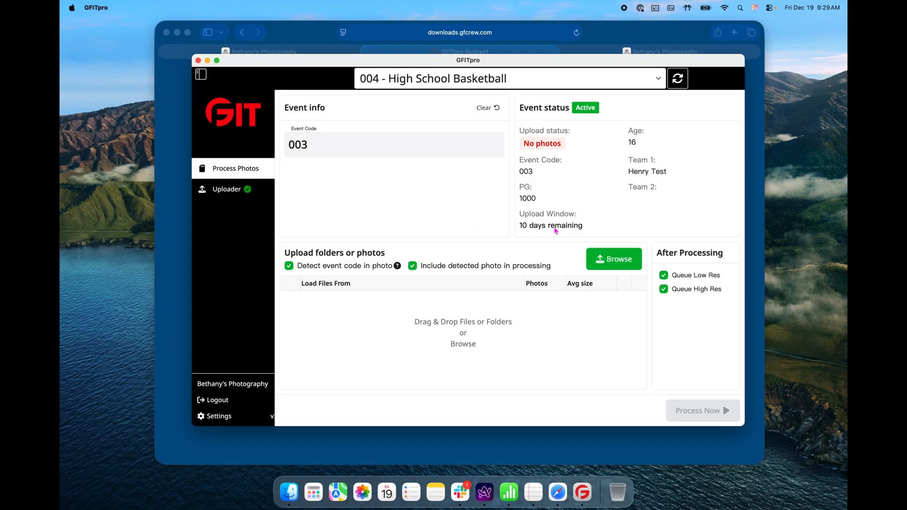
- Process the 58-photo ZNemar folder for event 003, ignoring duplicate warnings, then clear the form
click(629, 263)
click(409, 264)
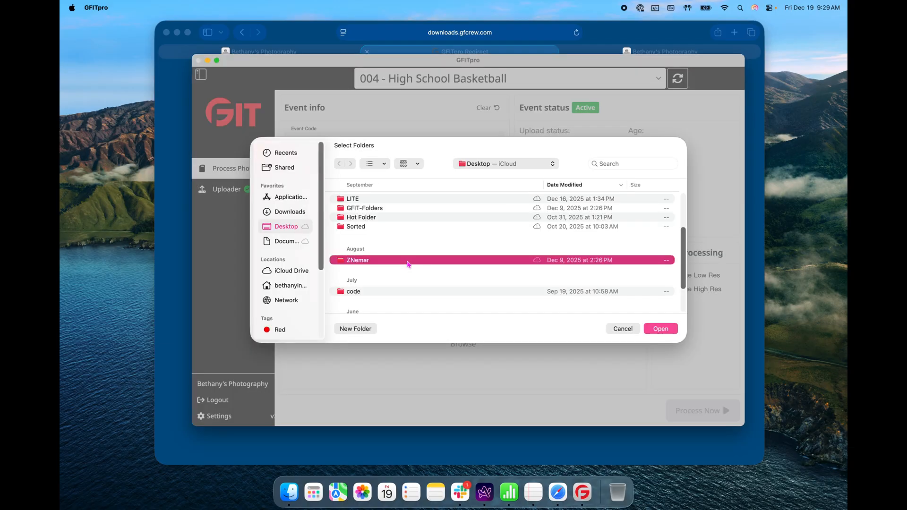
click(661, 329)
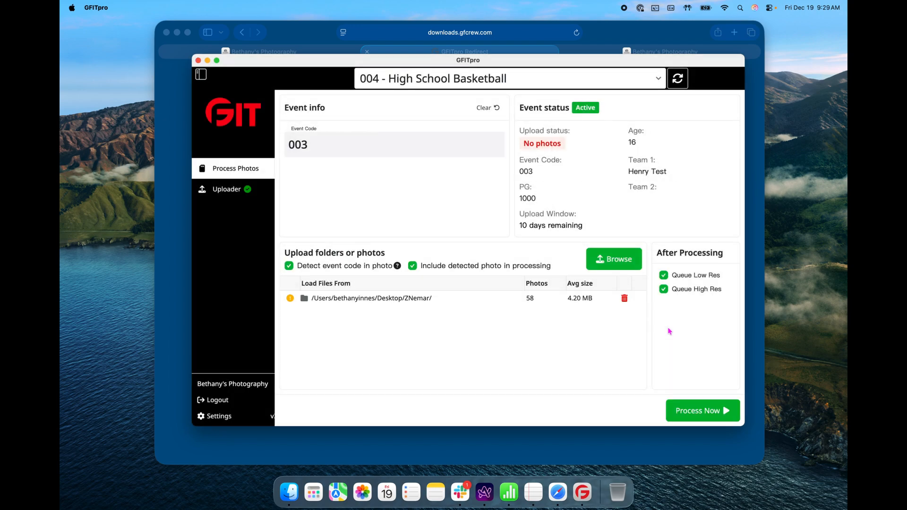
click(703, 412)
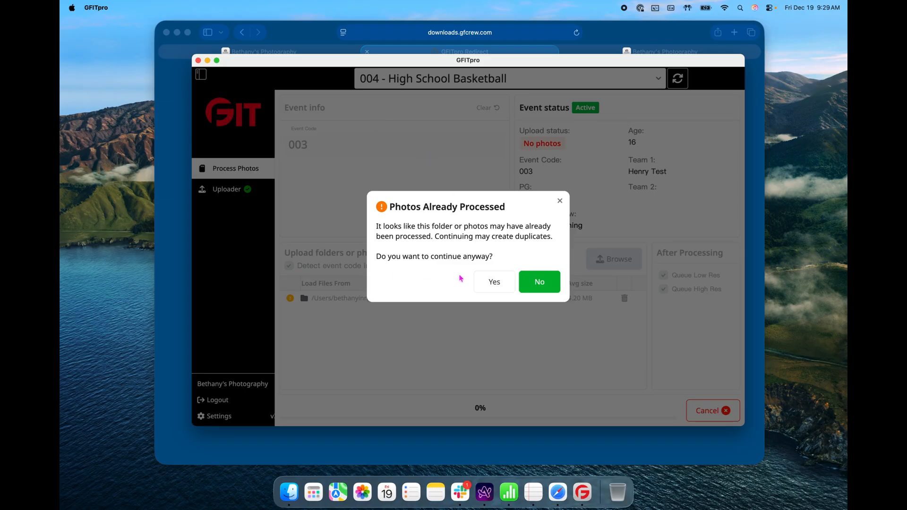
click(488, 283)
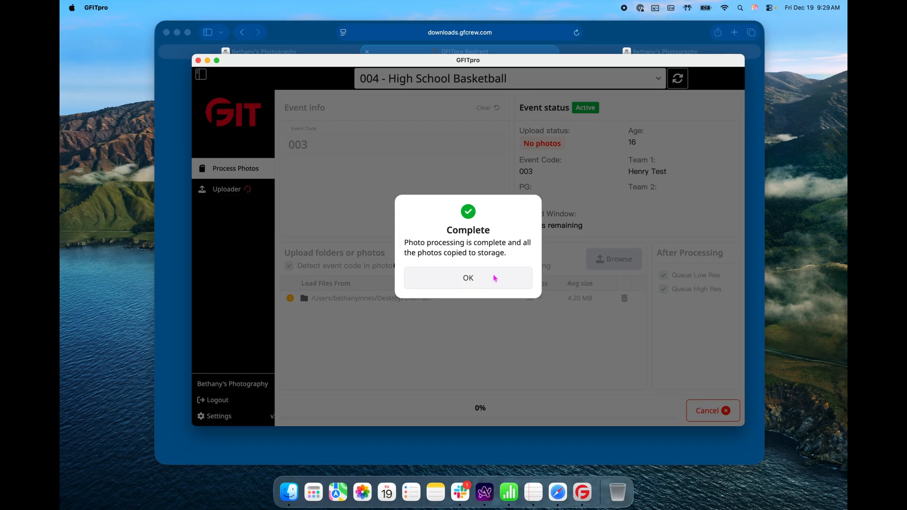
click(509, 278)
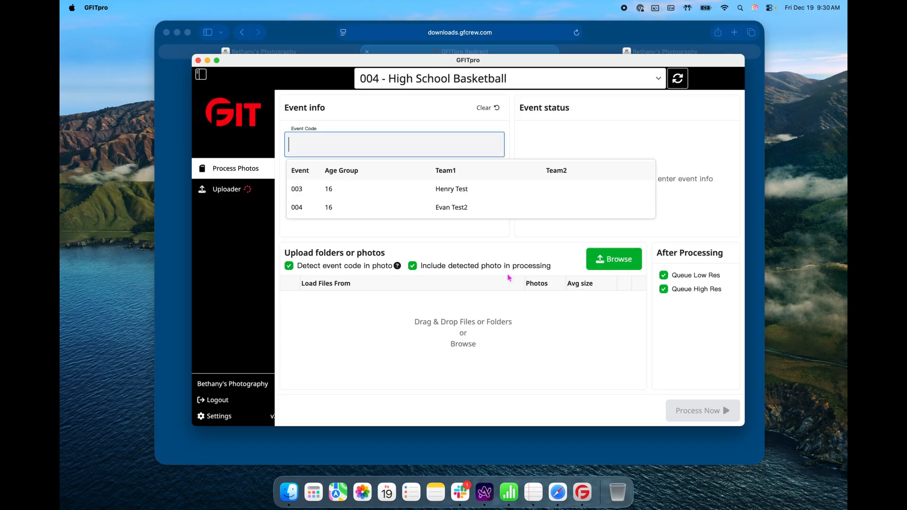
click(227, 194)
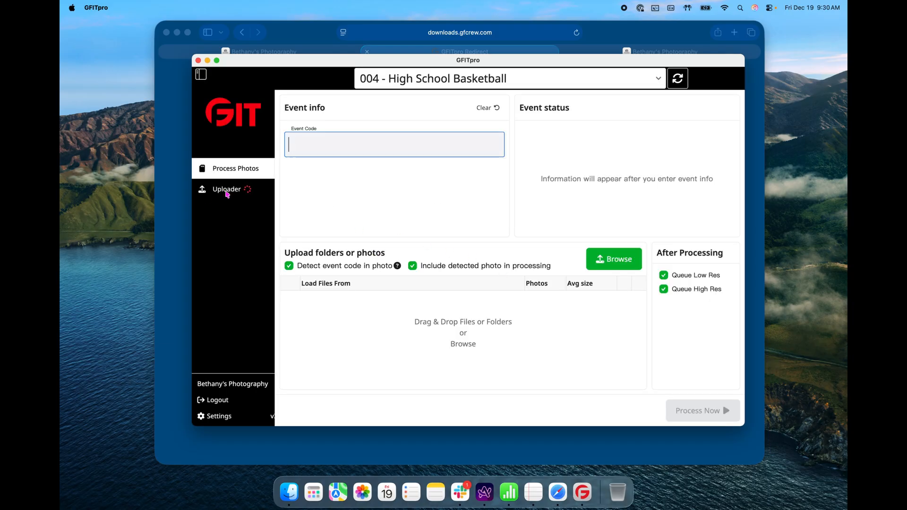
- Verify the event 003 LowRes and HiRes uploads finished at 58/58, then return to Safari
click(228, 190)
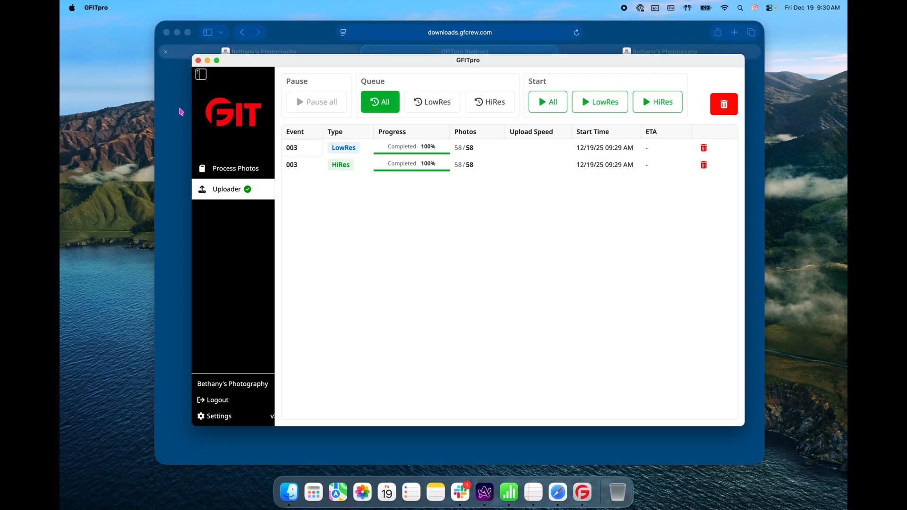
click(181, 116)
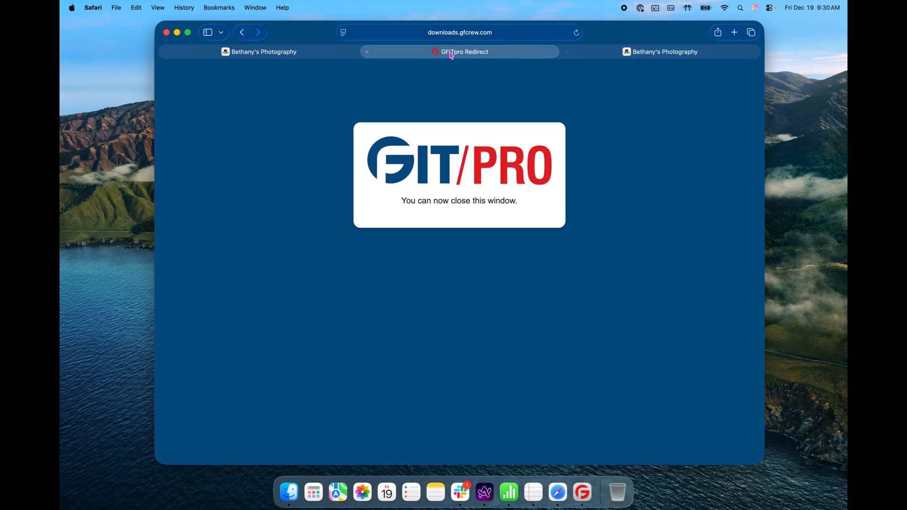
- Reload the players list and inspect photos 003_0001–003_0058 in the first player's album
click(315, 57)
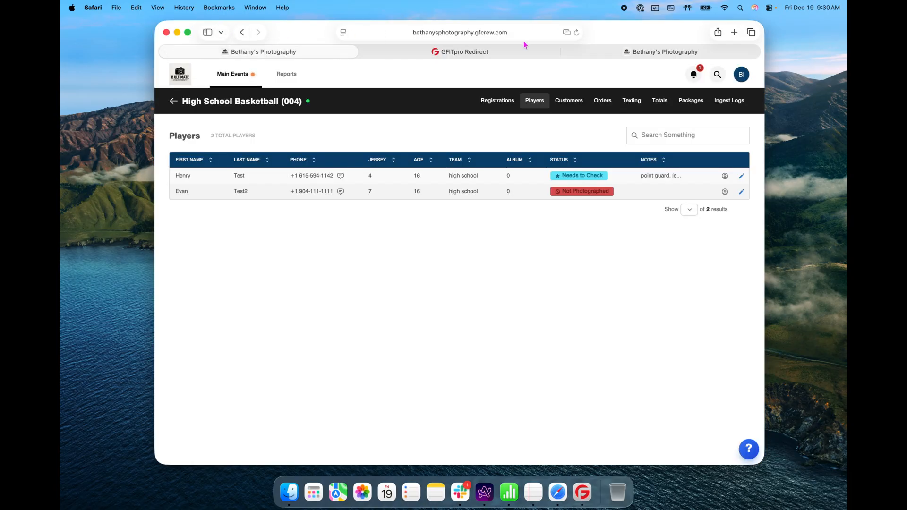
click(577, 32)
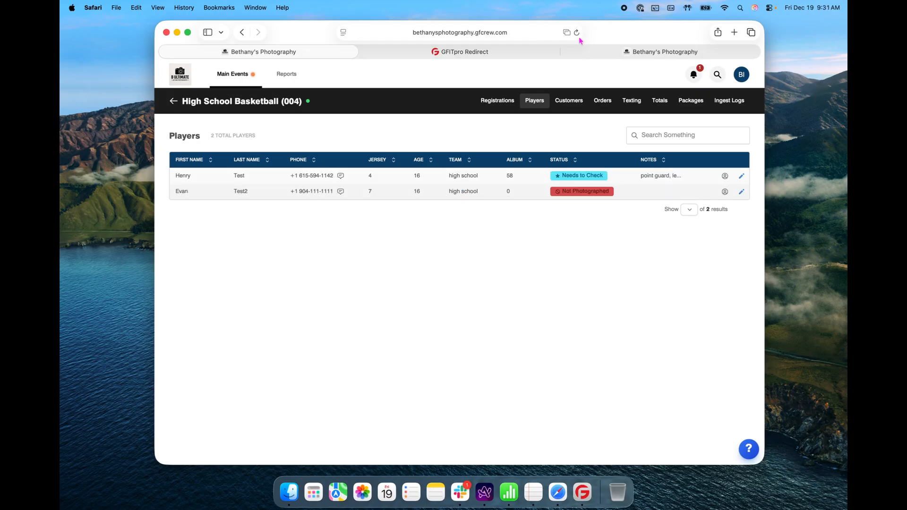
click(511, 177)
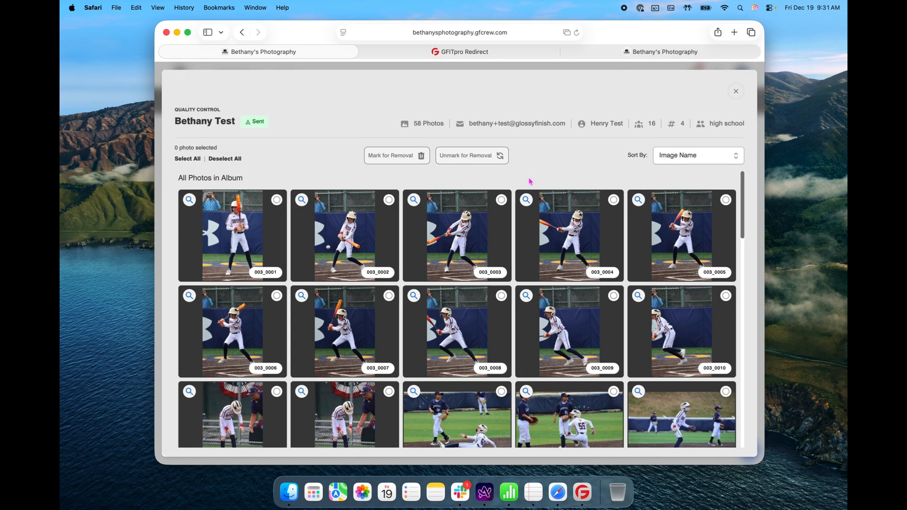
scroll(586, 189, down, 10)
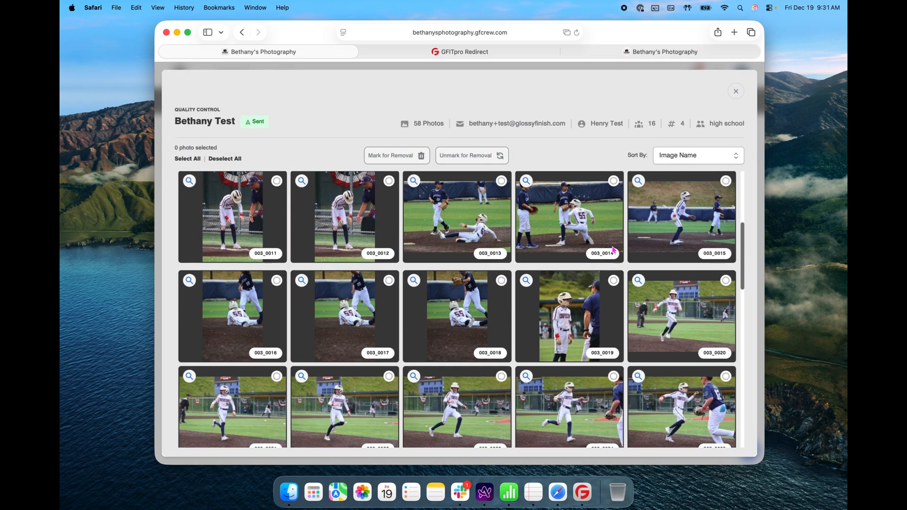
scroll(613, 250, down, 12)
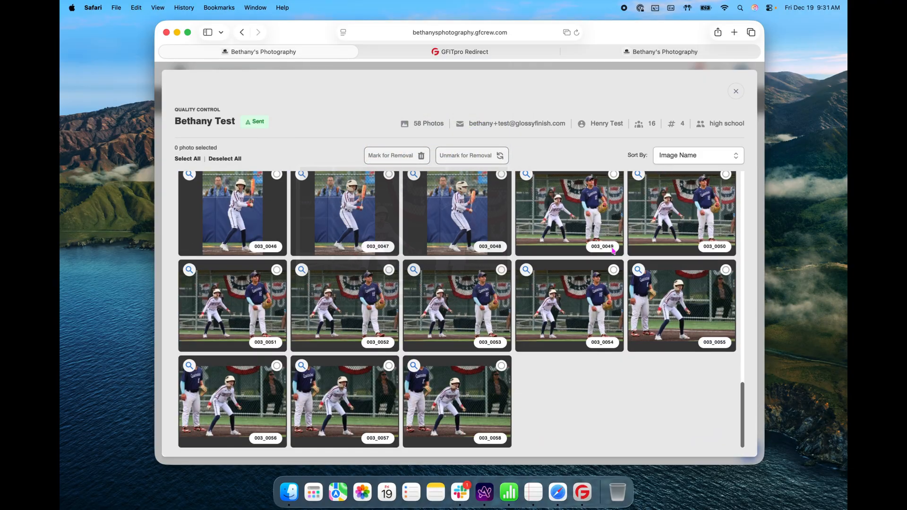
click(660, 53)
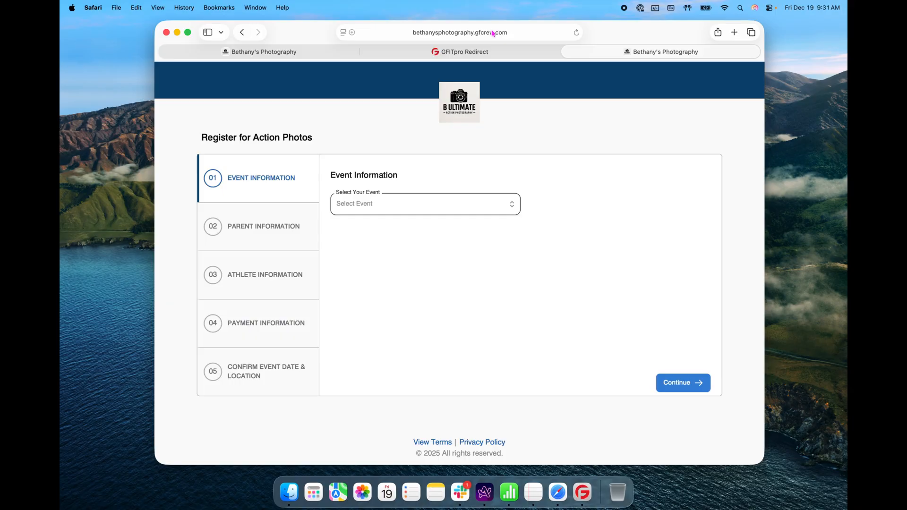
- Remove 'register' from the address to load the photo site's home page
click(512, 33)
click(504, 33)
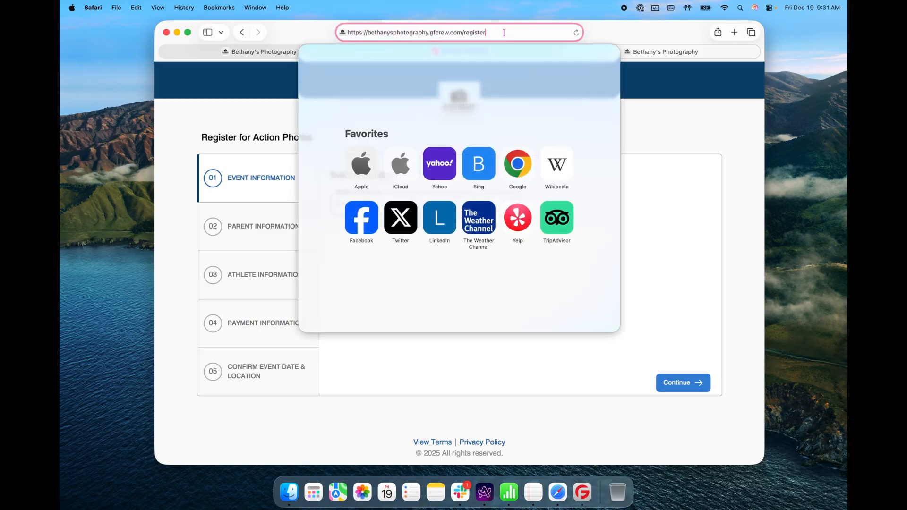
triple_click(464, 34)
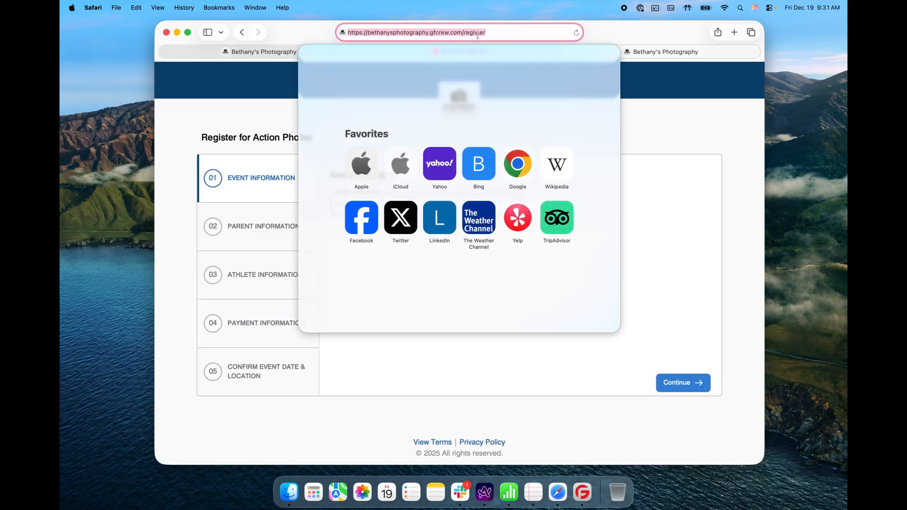
double_click(477, 34)
key(BackSpace)
key(Return)
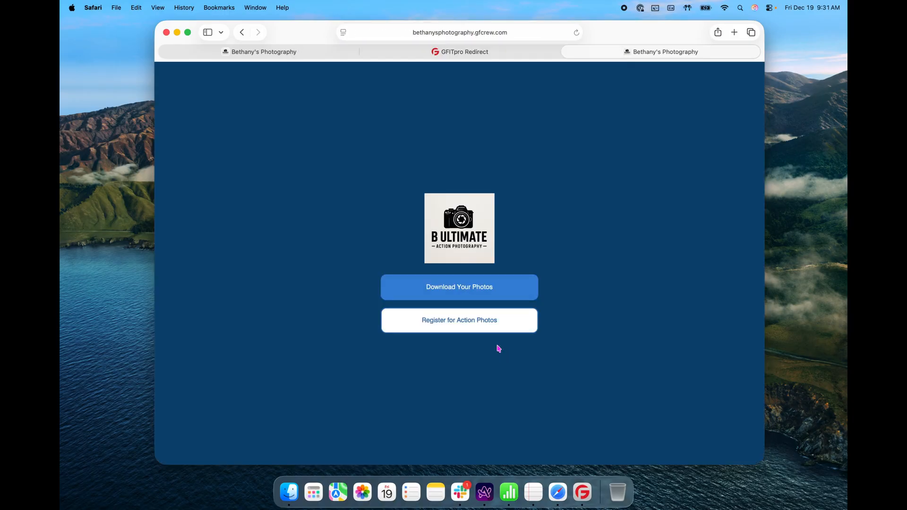
- Sign in via Download Your Photos with the customer's phone number and emailed verification code
click(471, 295)
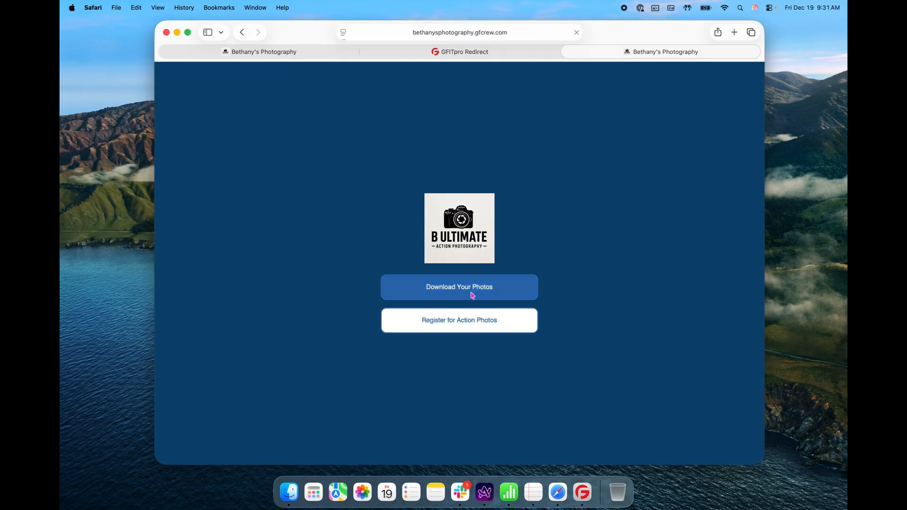
click(482, 256)
click(494, 305)
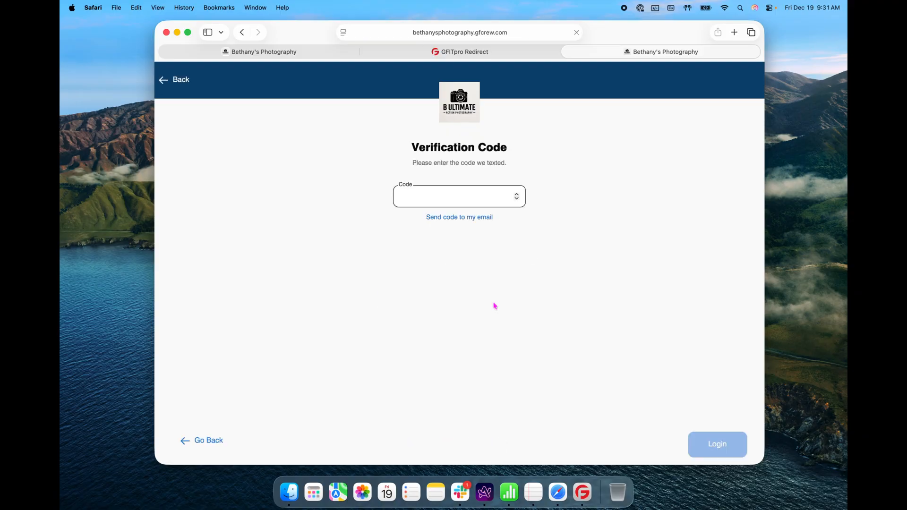
click(469, 201)
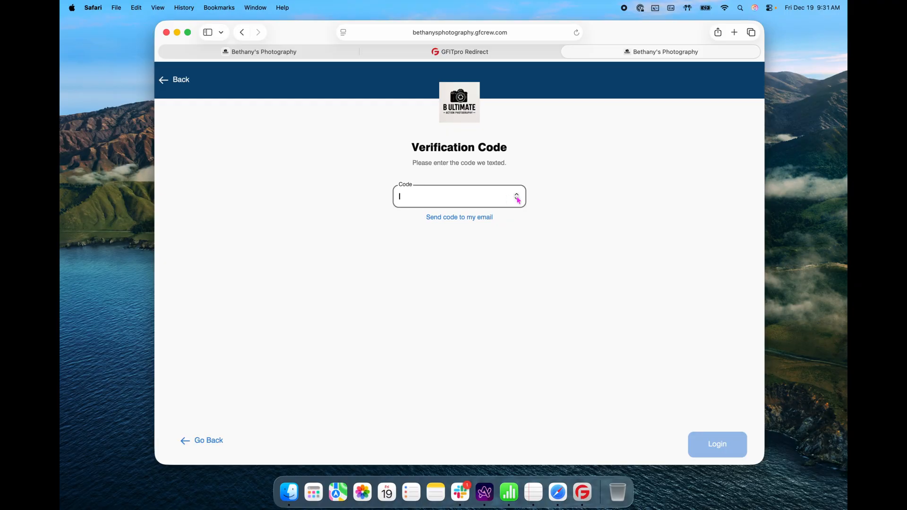
click(479, 223)
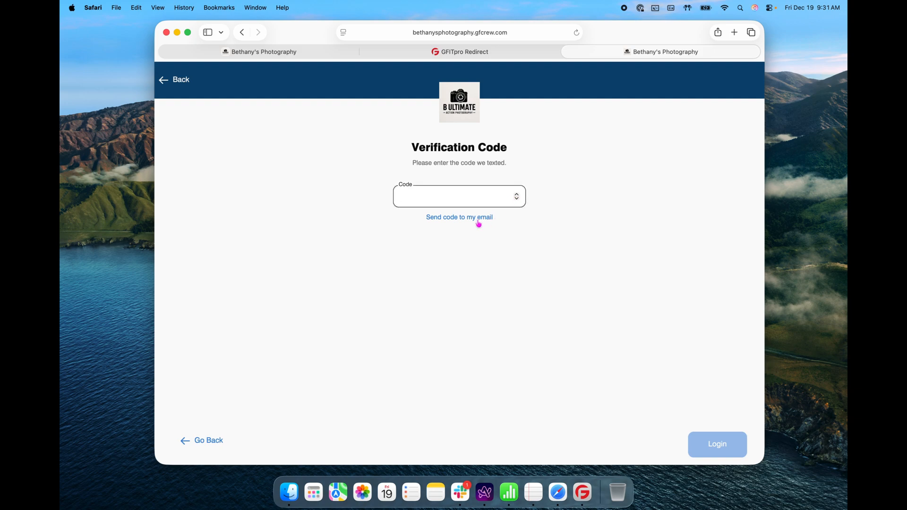
text(6)
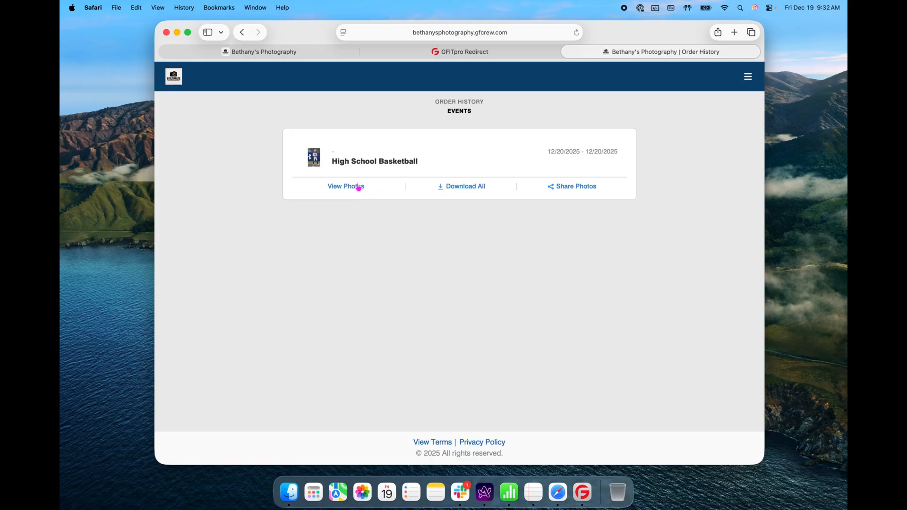
- Open High School Basketball, view the game's photos and scroll all 58 downloadable images
click(384, 163)
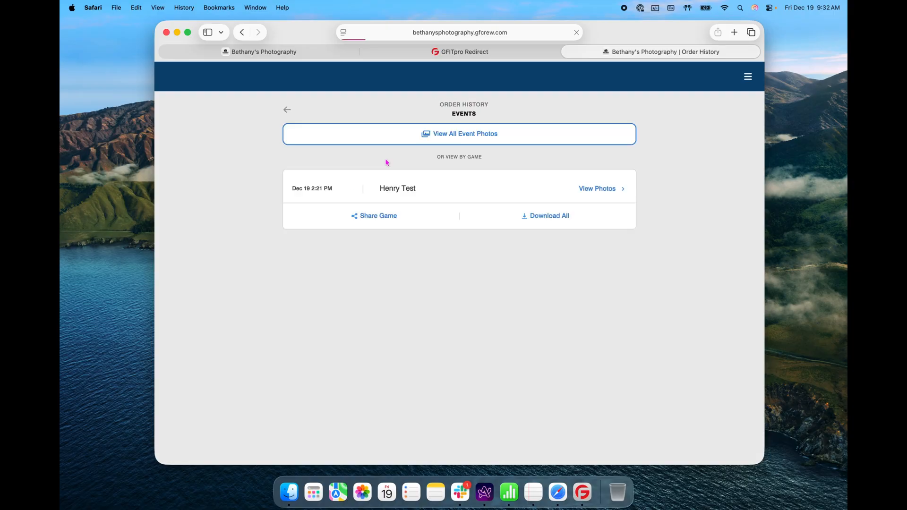
click(612, 192)
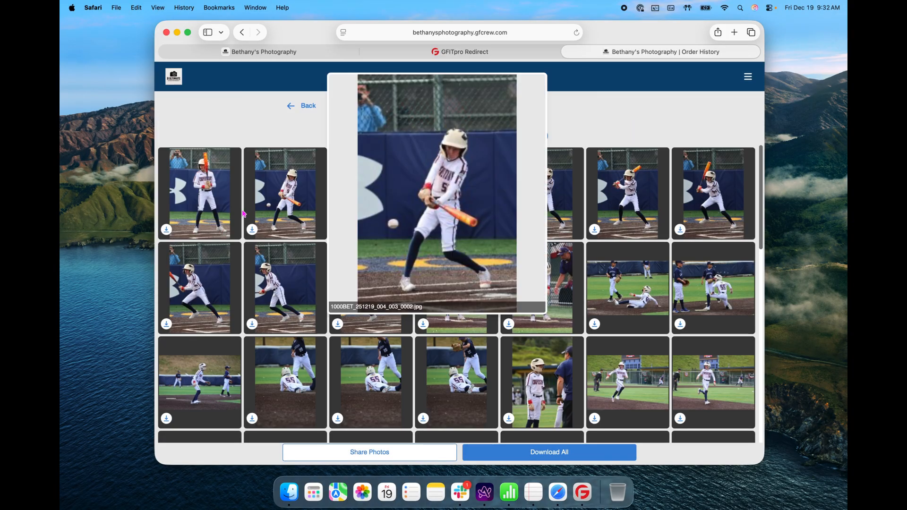
scroll(241, 244, down, 5)
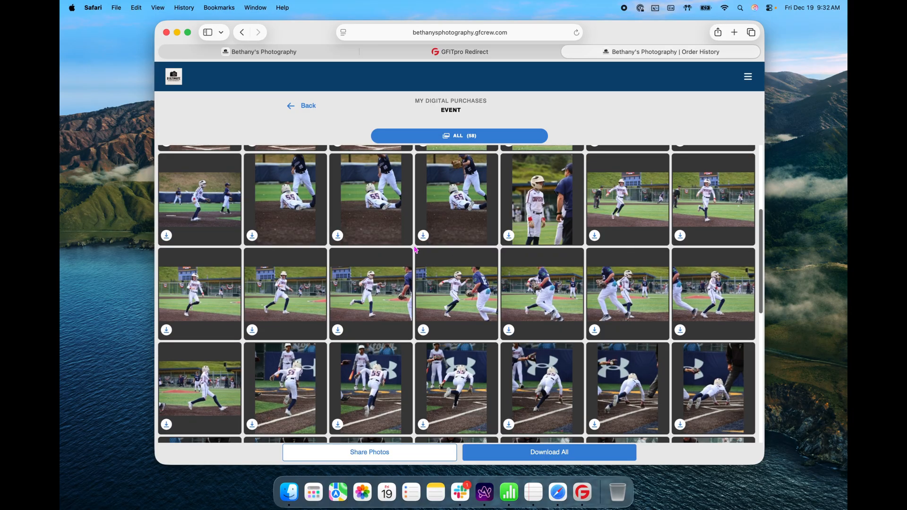
scroll(416, 250, down, 3)
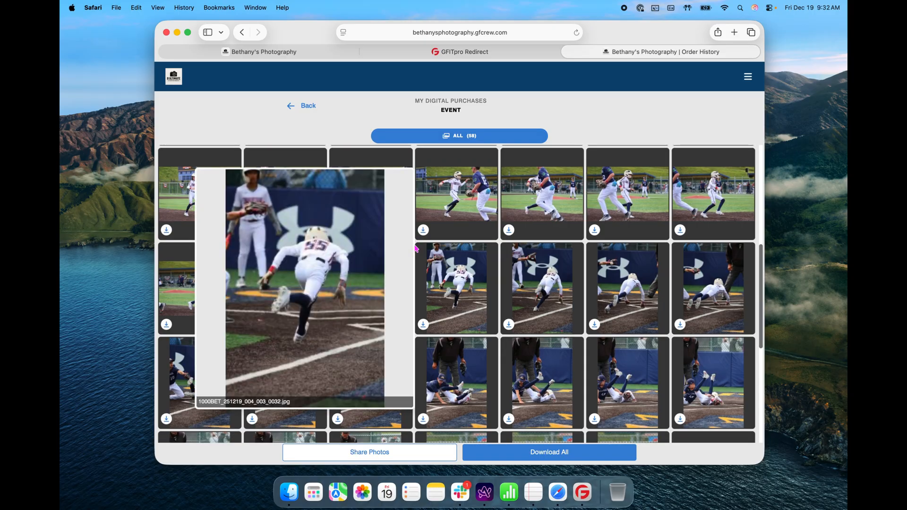
mouse_move(380, 277)
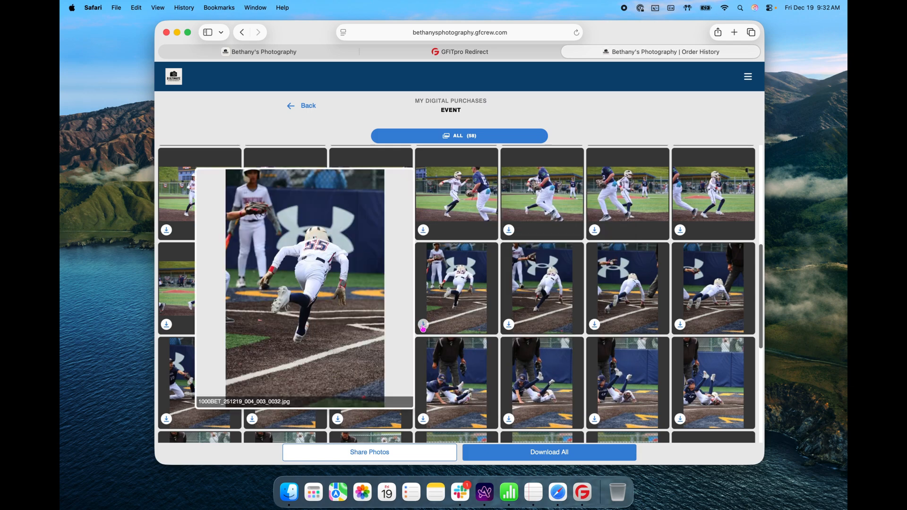
- Download photo 1000BET_251219_004_003_0032.jpg, allowing site downloads, then close it in Preview
click(423, 325)
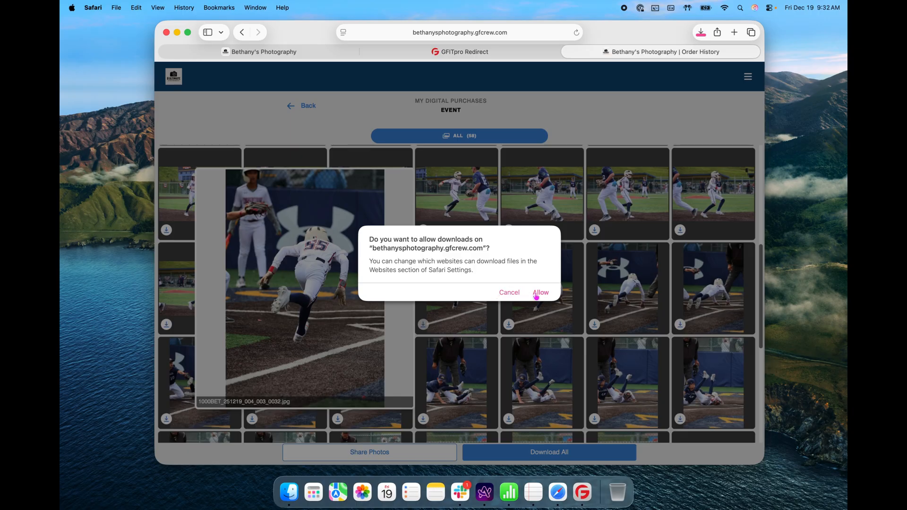
click(537, 295)
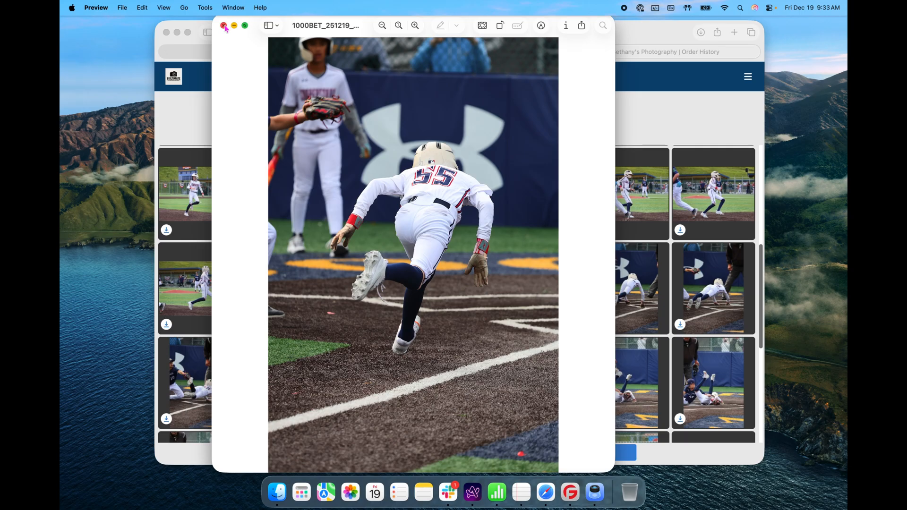
click(224, 25)
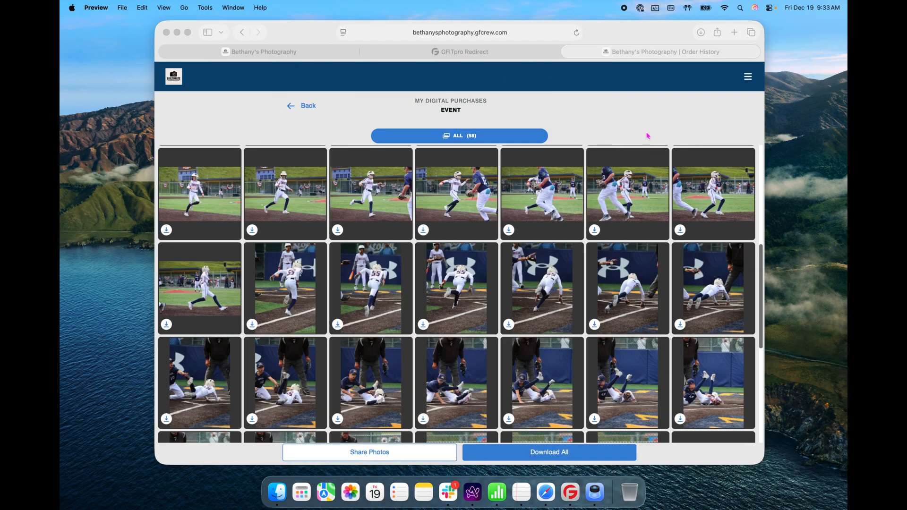
- In the admin quality-control tab, select photos 003_0049 through 003_0058
click(305, 58)
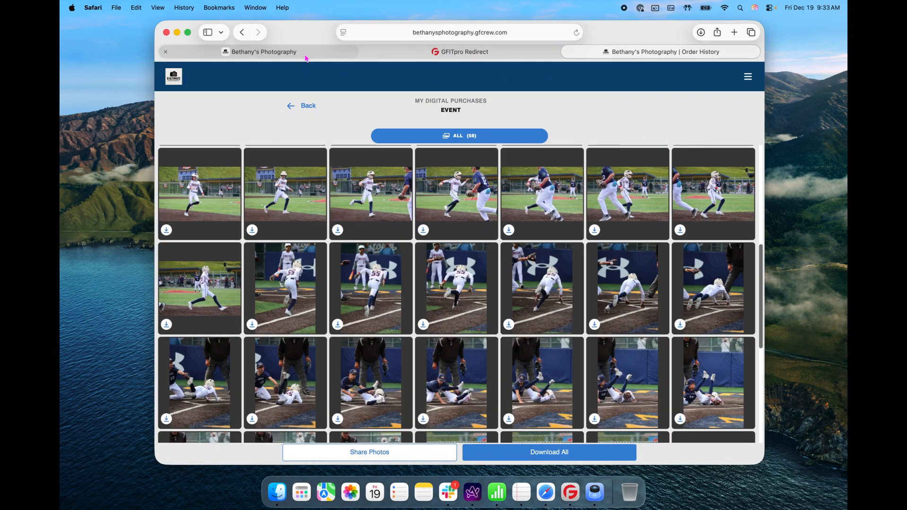
click(305, 55)
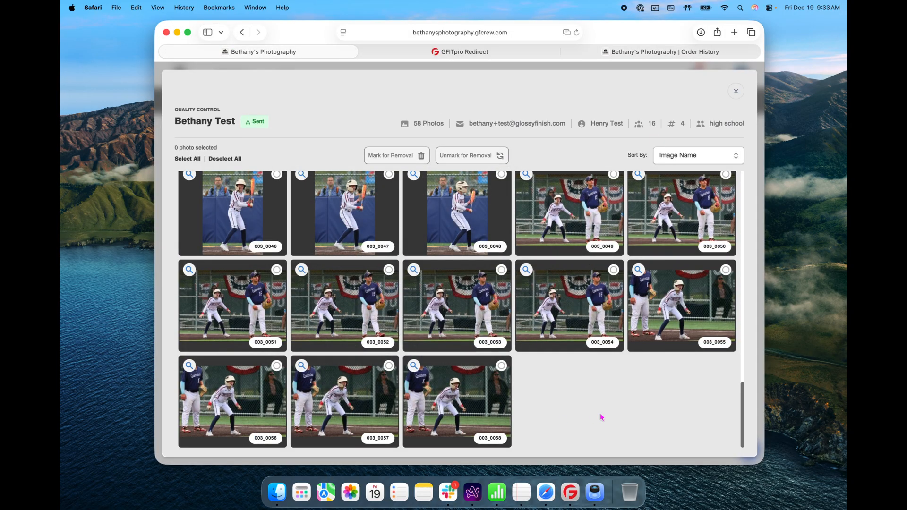
click(613, 175)
click(726, 175)
click(725, 270)
click(613, 269)
click(501, 270)
click(370, 306)
click(267, 313)
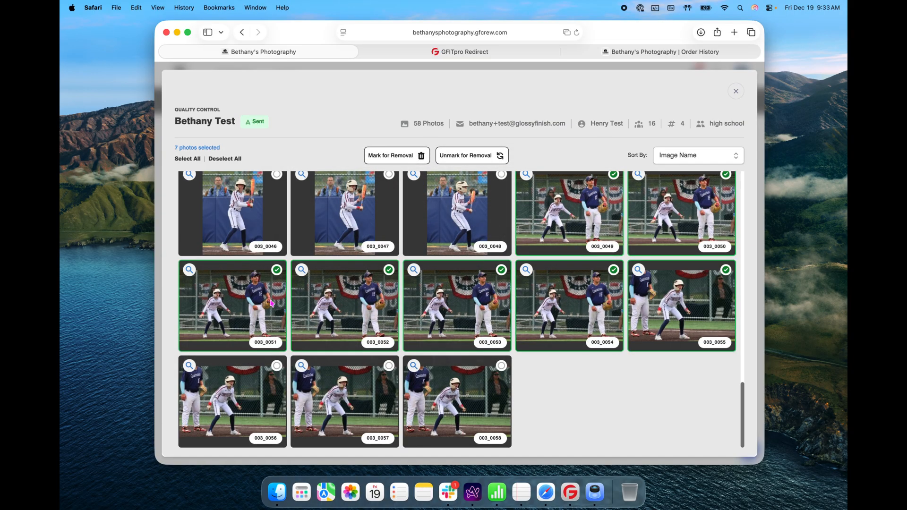
click(269, 389)
click(371, 400)
click(483, 401)
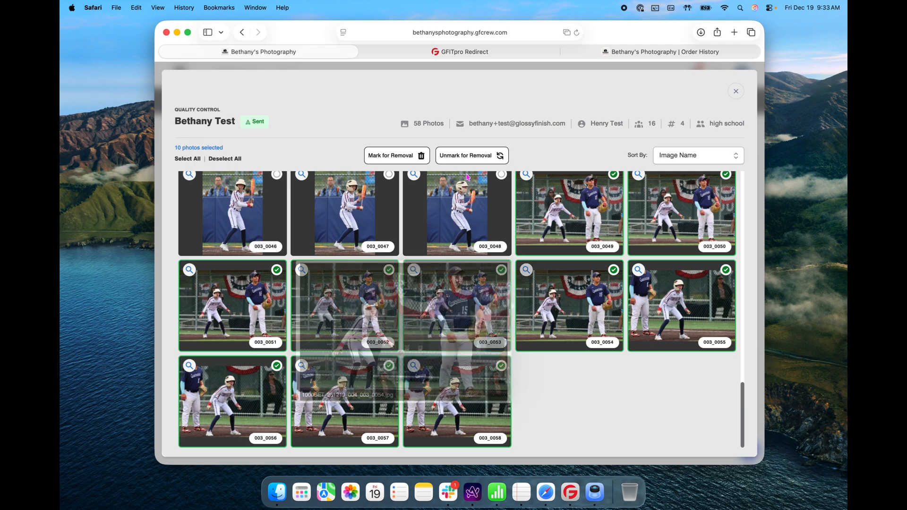
- Mark the ten selected photos for removal from the customer and confirm
click(391, 156)
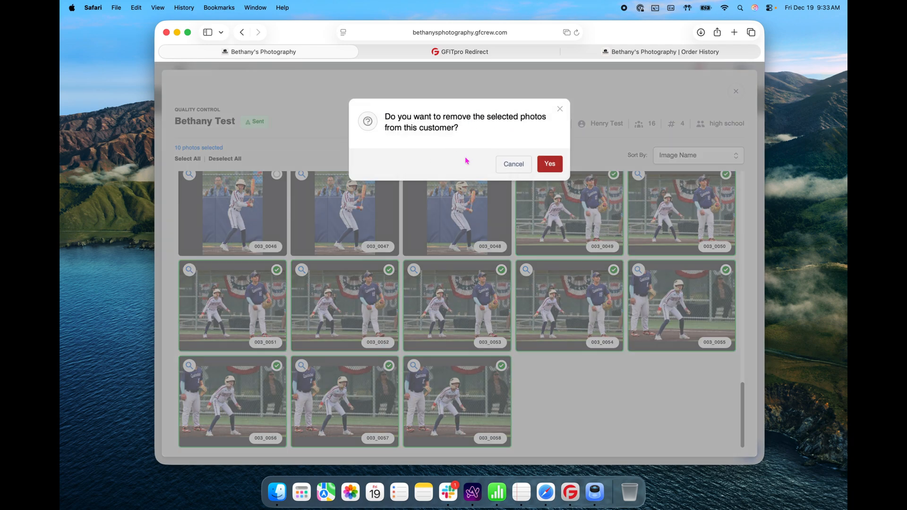
click(550, 165)
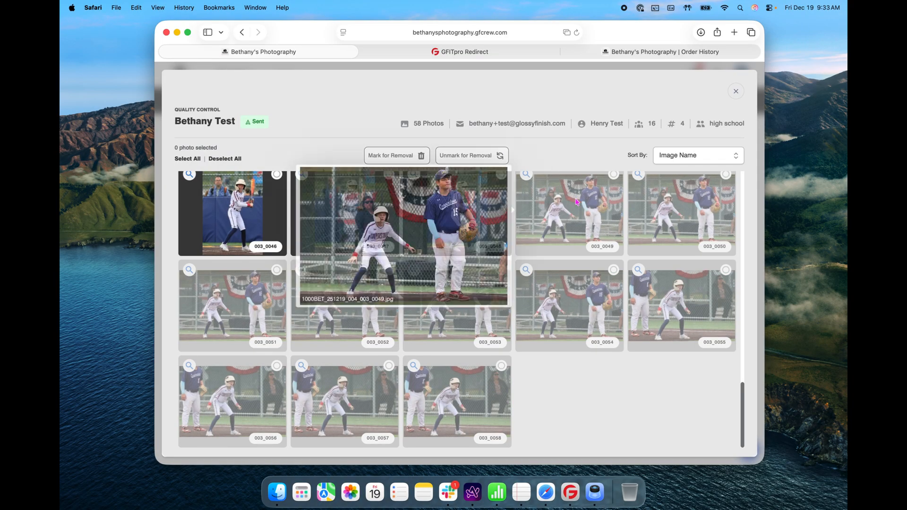
scroll(690, 400, up, 2)
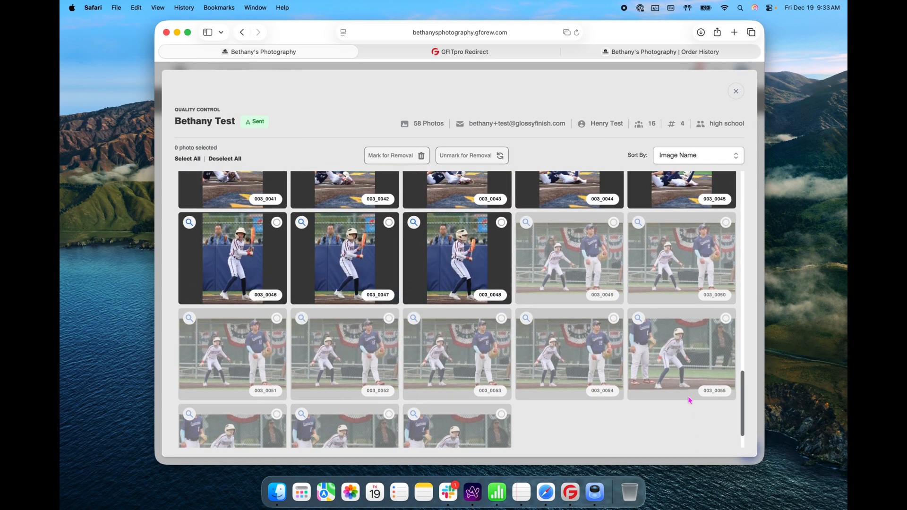
- Reload the customer's order history and view the event's purchased photos
click(679, 55)
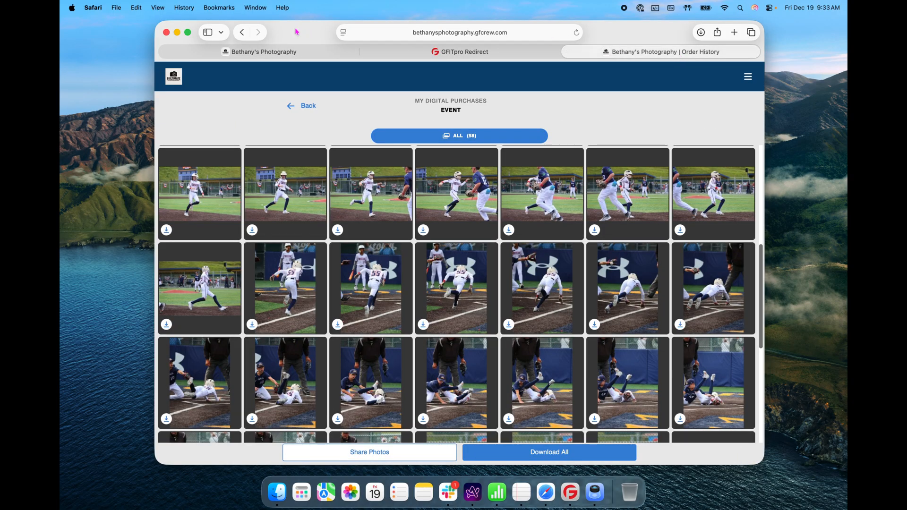
click(575, 35)
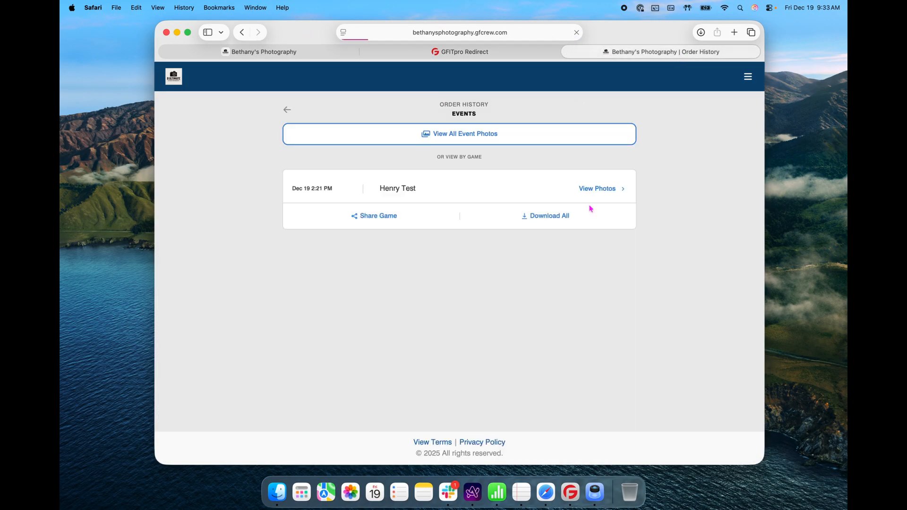
click(600, 189)
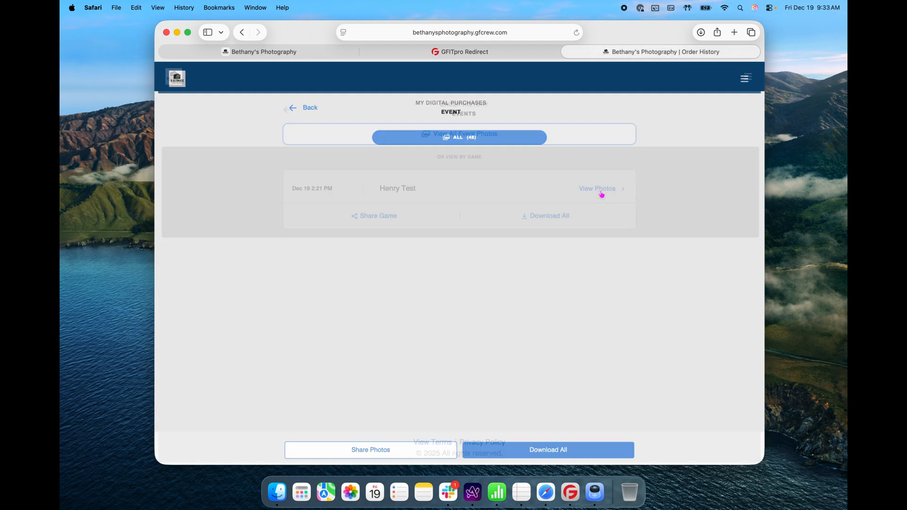
scroll(563, 261, down, 10)
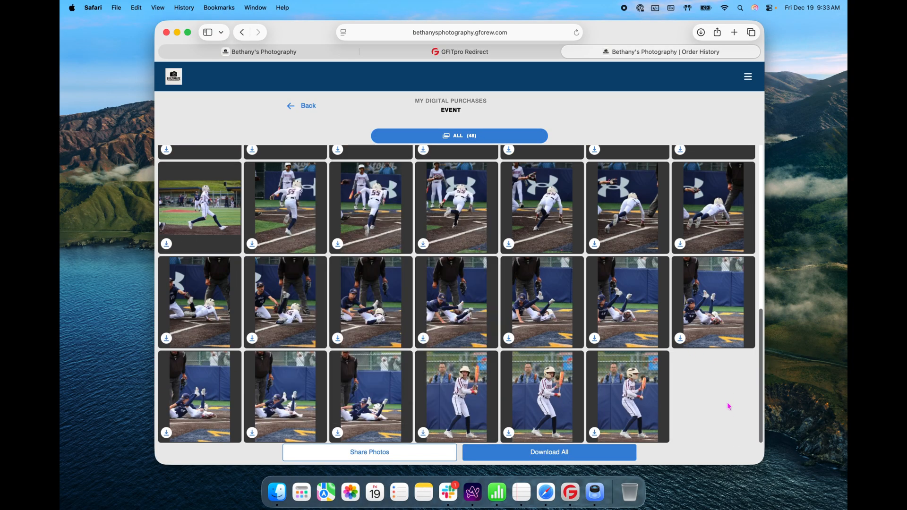
- Restore photo 003_0049 from removal, confirm, then reload the customer's order history
key(ctrl+Tab)
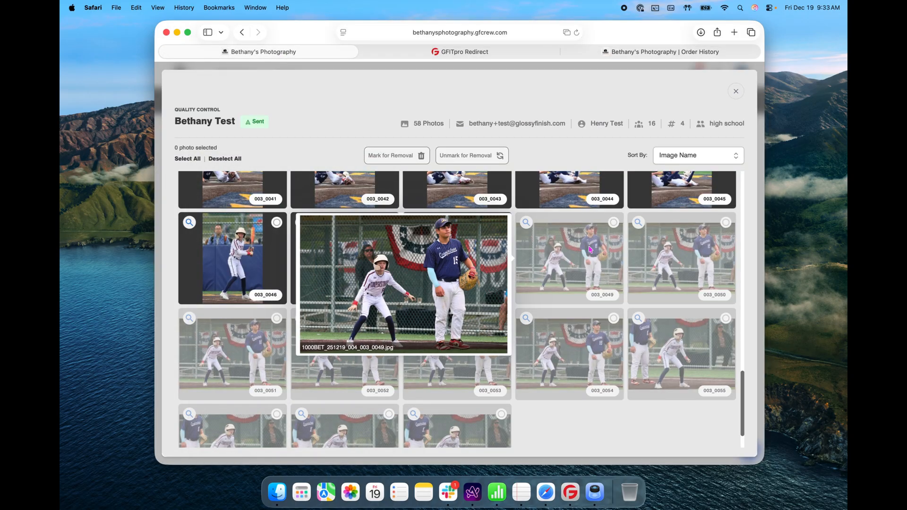
click(583, 248)
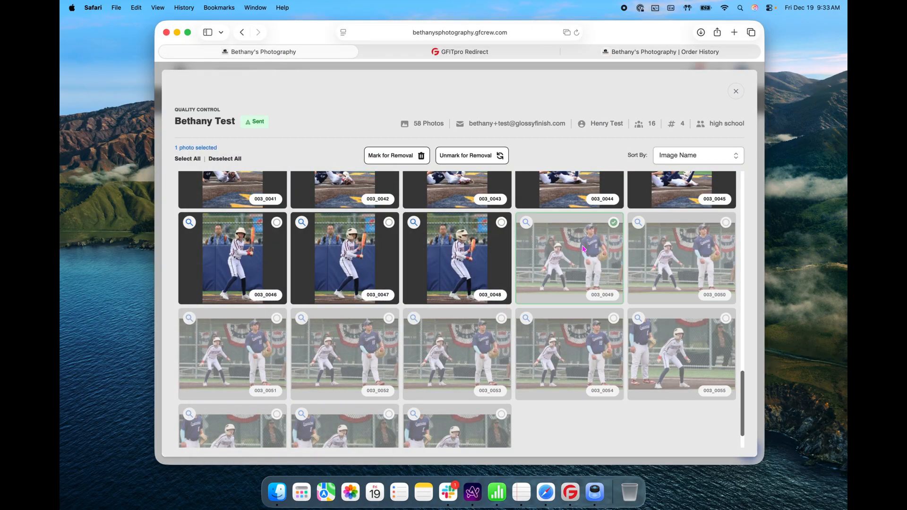
click(460, 156)
click(550, 162)
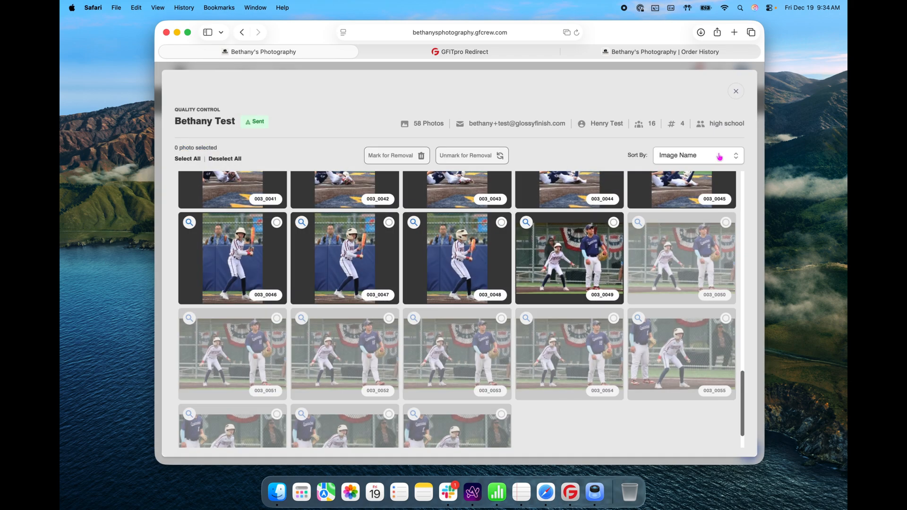
click(644, 52)
click(576, 32)
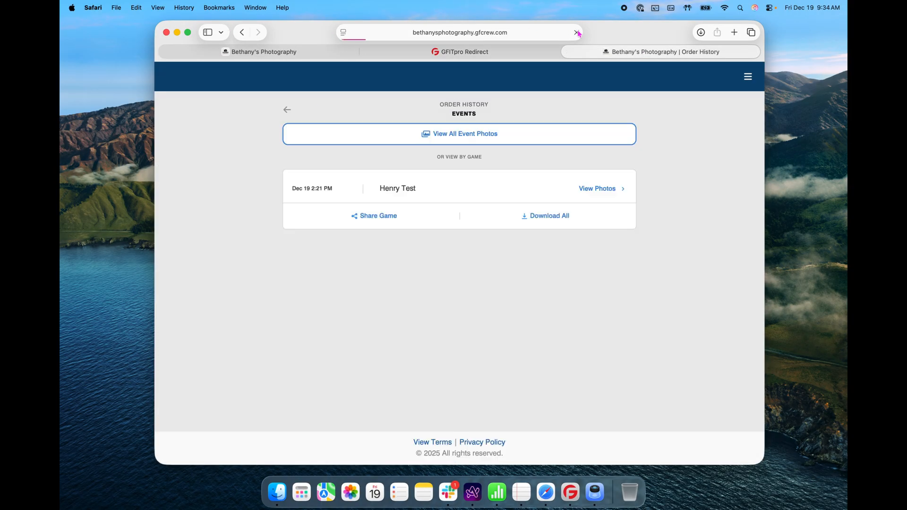
- Open the 49 purchased photos and have the full gallery ZIP sent to the customer's email
click(615, 189)
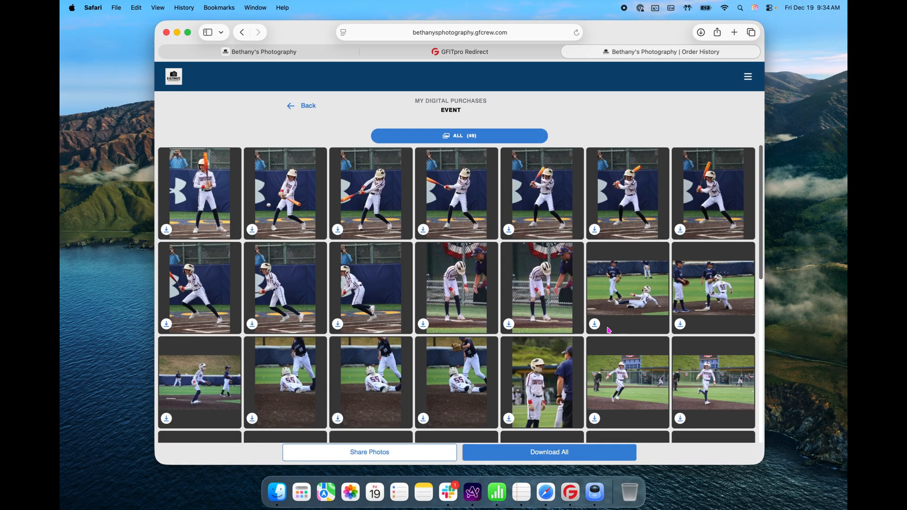
scroll(608, 330, down, 10)
mouse_move(707, 416)
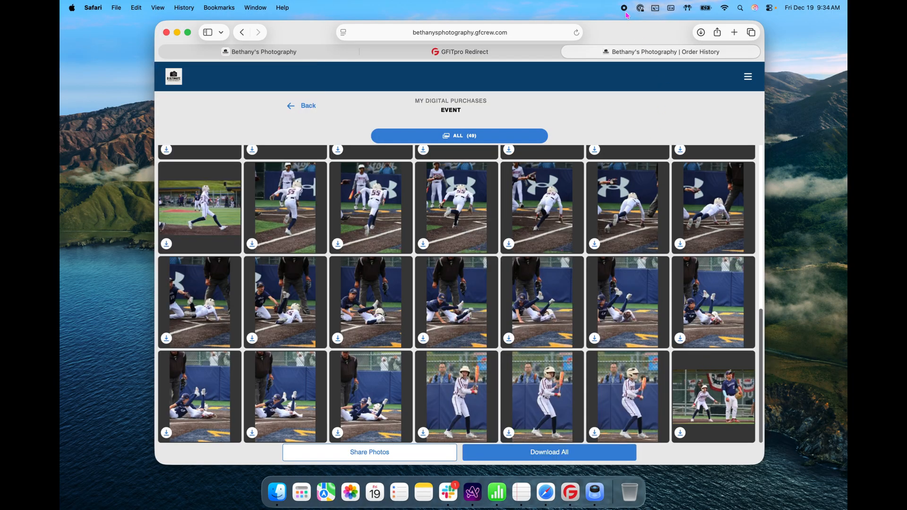
mouse_move(508, 316)
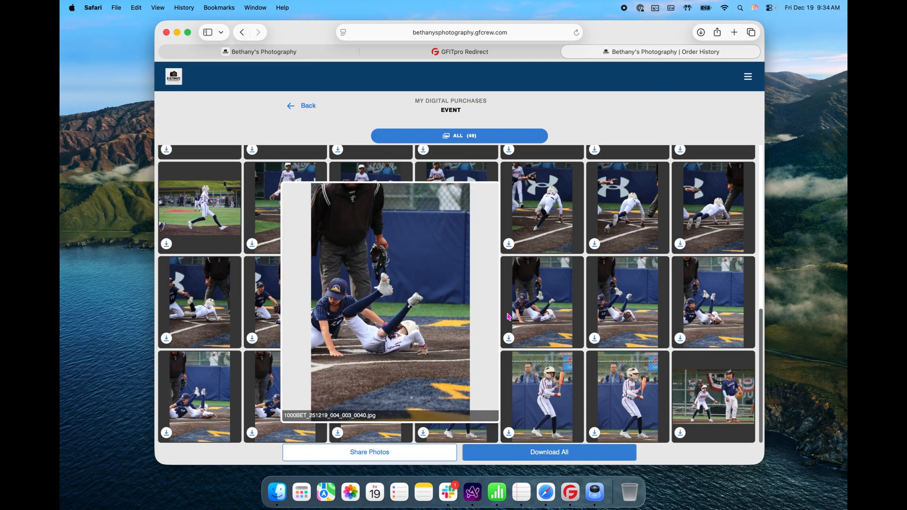
click(557, 457)
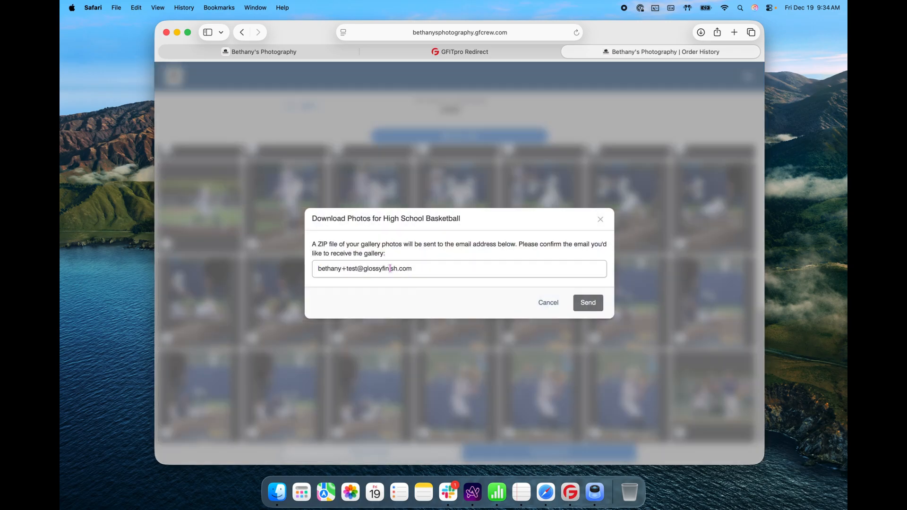
click(588, 302)
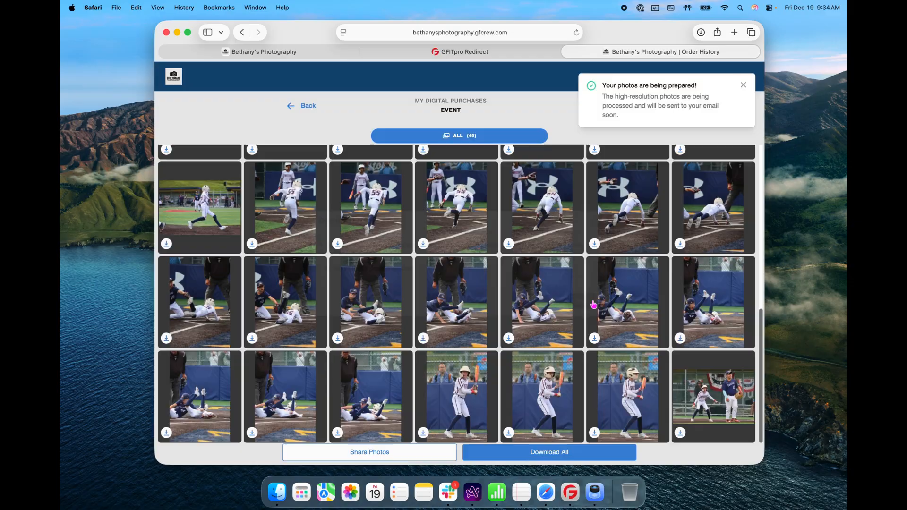
- Copy the gallery share link and check it opens the 49 shared photos in a new tab
click(405, 456)
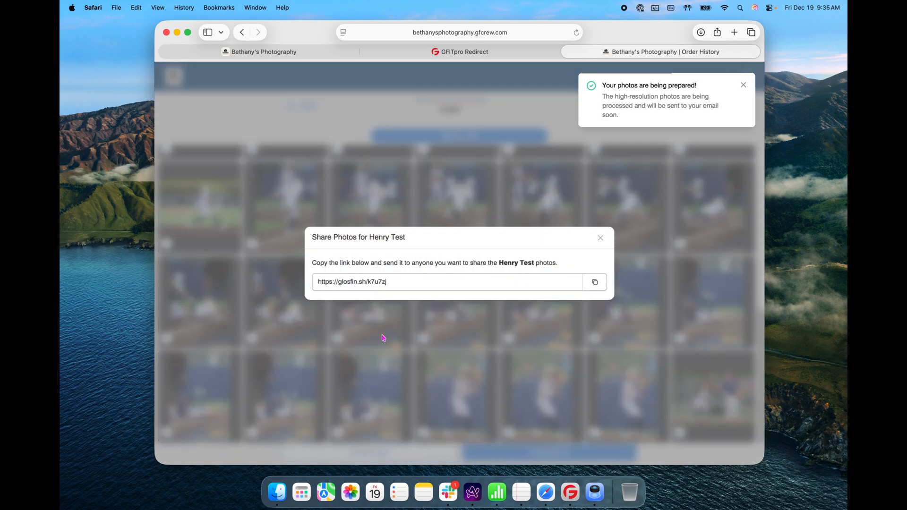
click(595, 282)
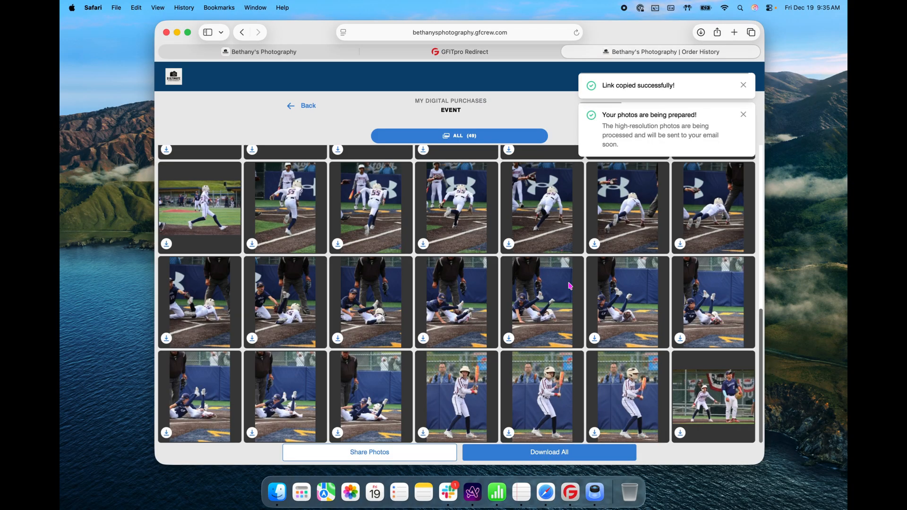
click(733, 31)
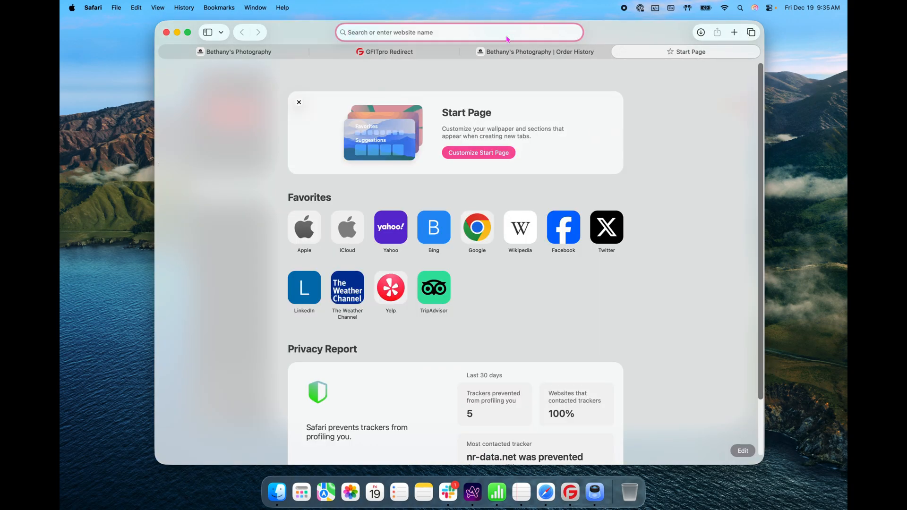
key(super+v)
key(Return)
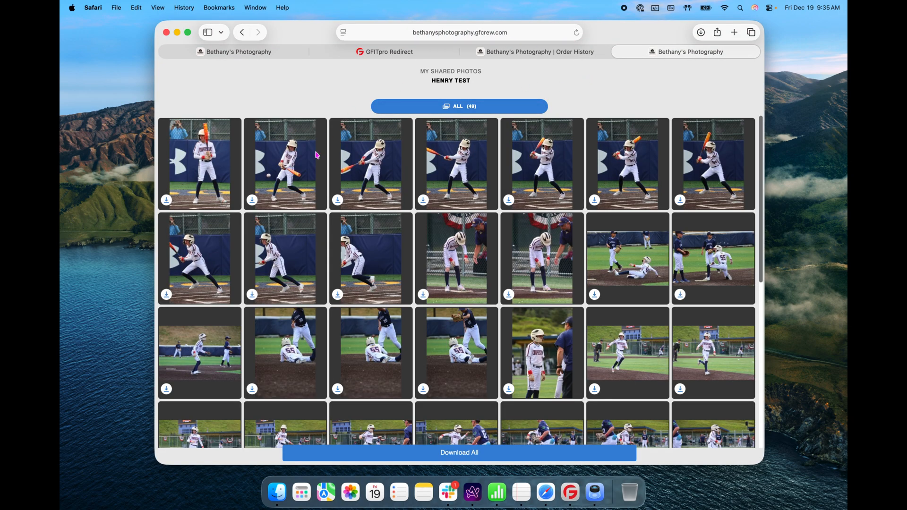
scroll(551, 322, down, 5)
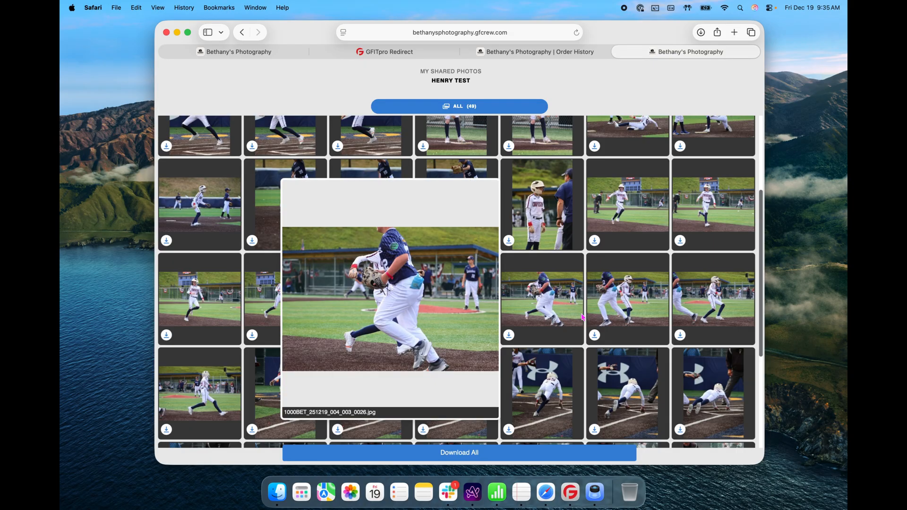
scroll(586, 317, down, 6)
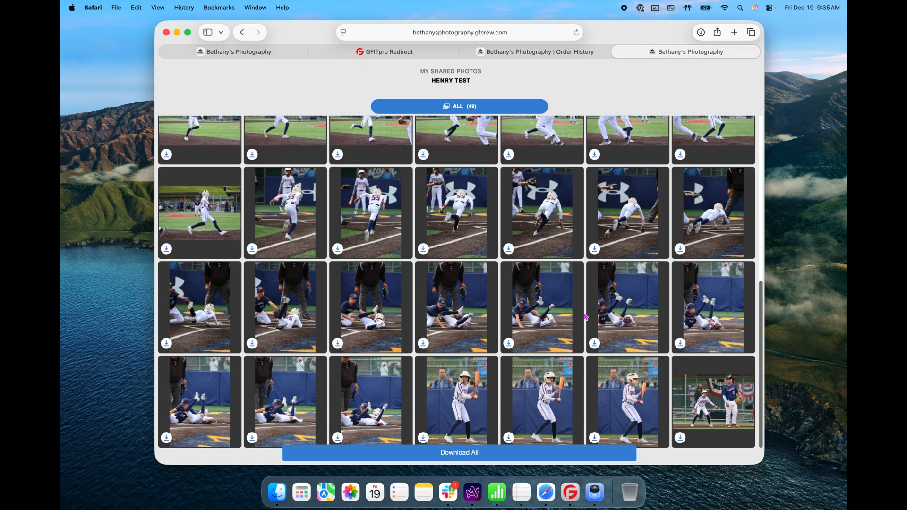
key(super+w)
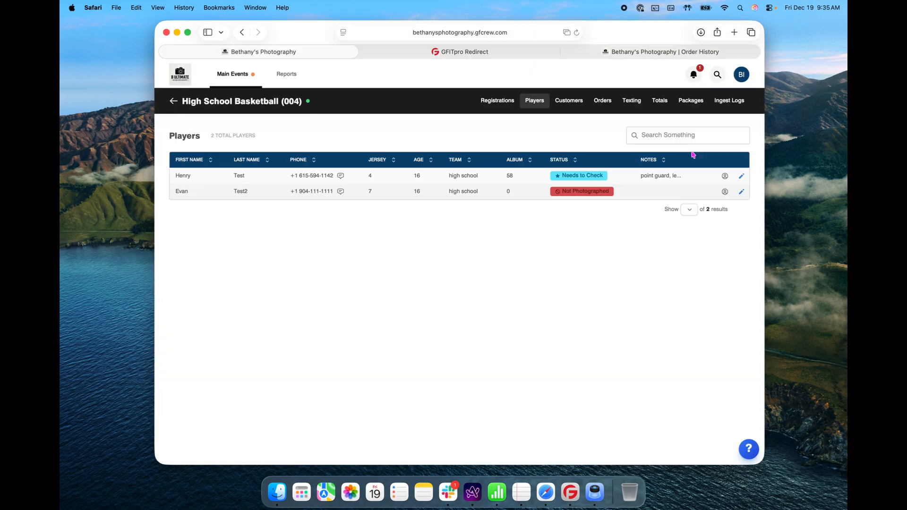
- Open the customer's $65.00 order and start a refund of its payment transaction
click(603, 103)
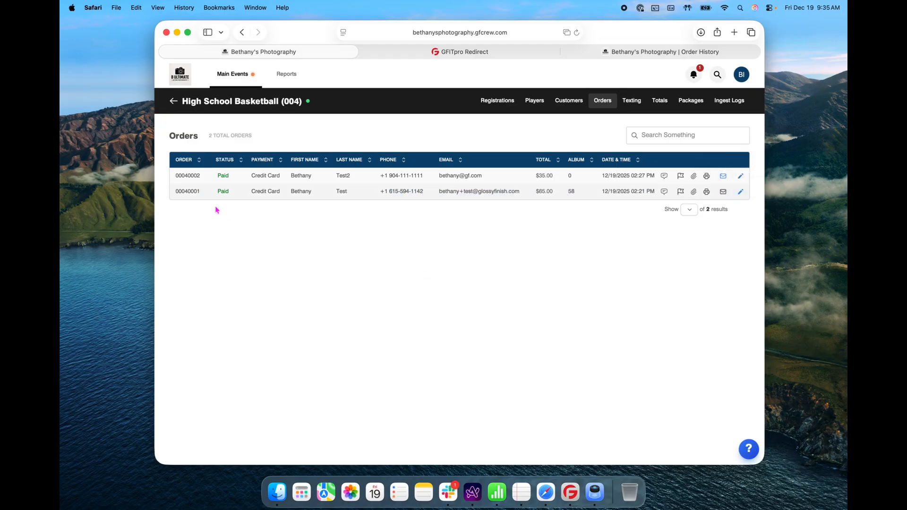
click(188, 193)
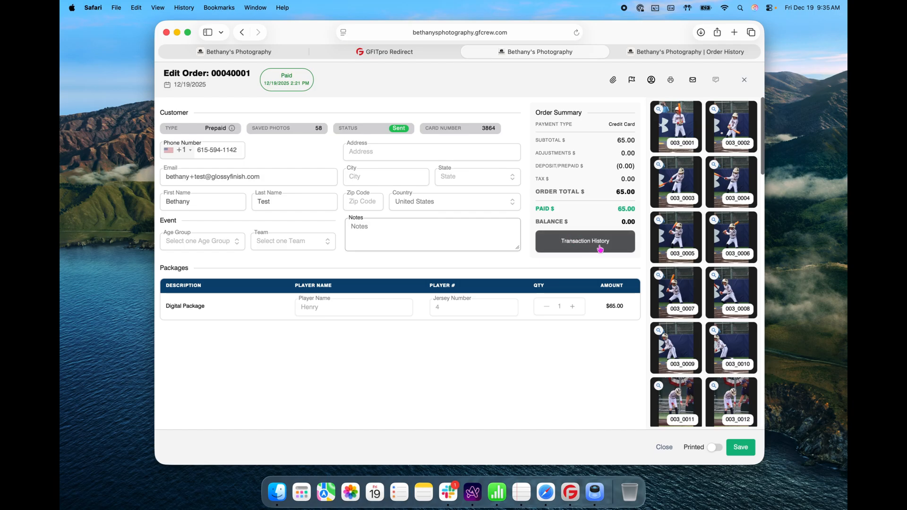
click(611, 248)
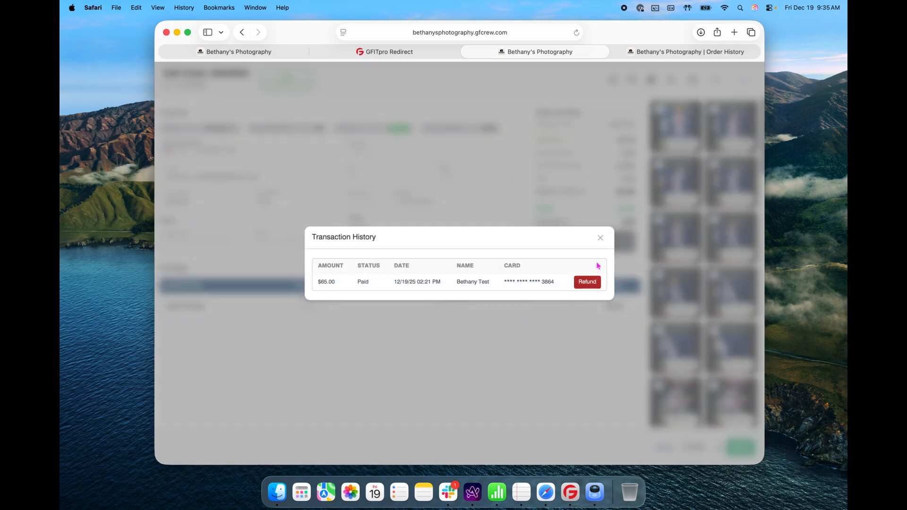
click(594, 286)
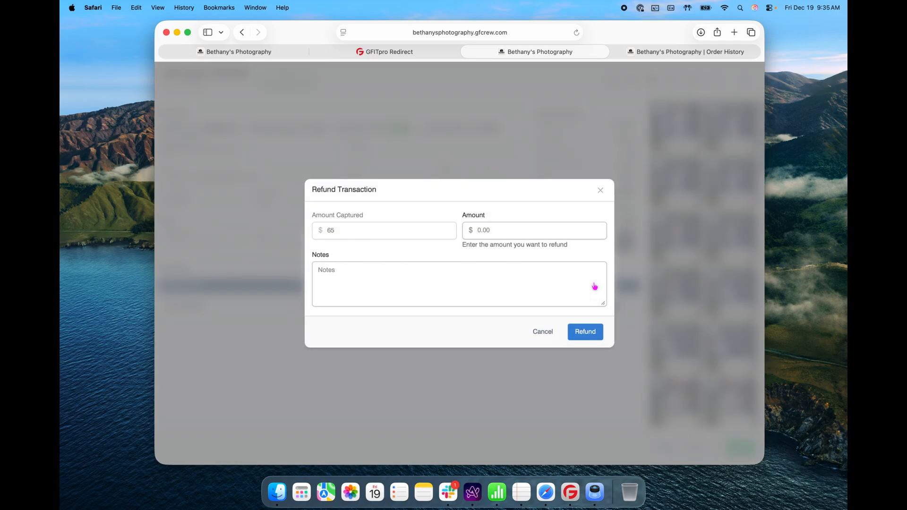
- Refund 65.00 with the note 'cancellation'
click(478, 230)
text(65)
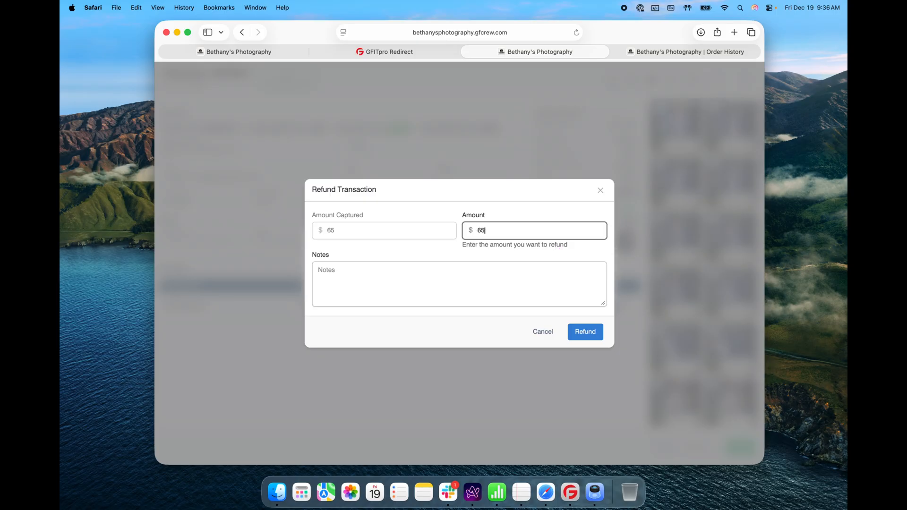
text(.00)
click(546, 287)
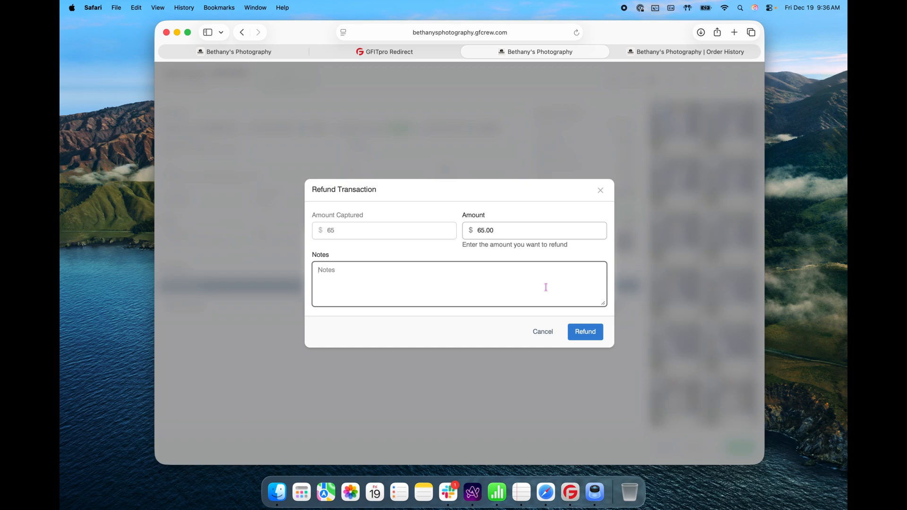
text(cancellation)
click(599, 338)
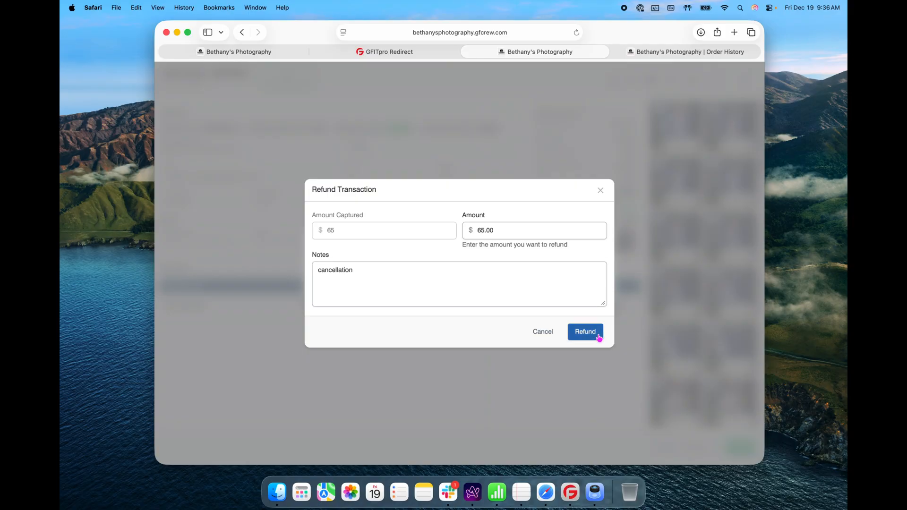